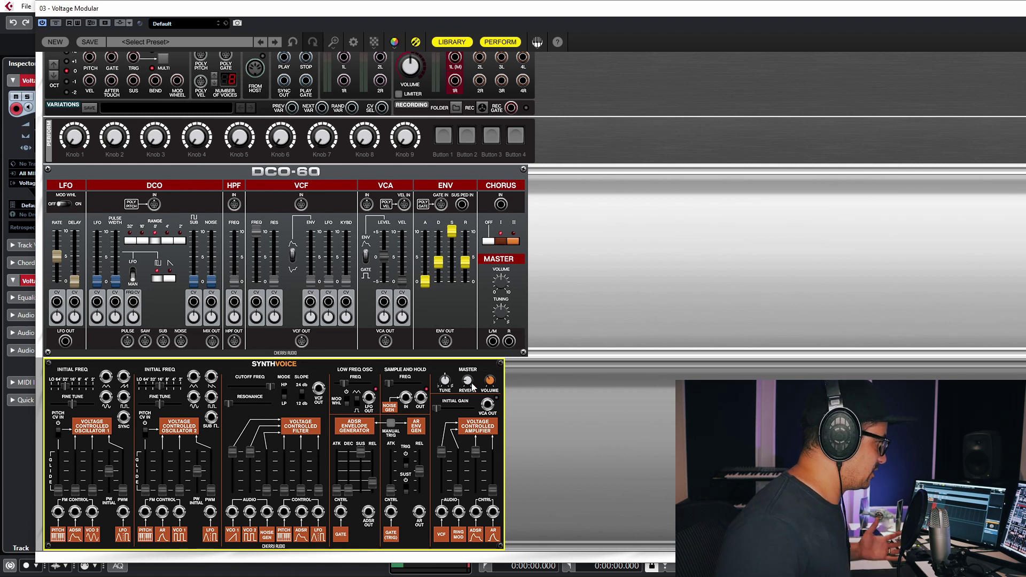
- Select the DCO-60 and SynthVoice modules in turn in the Voltage Modular rack
click(477, 342)
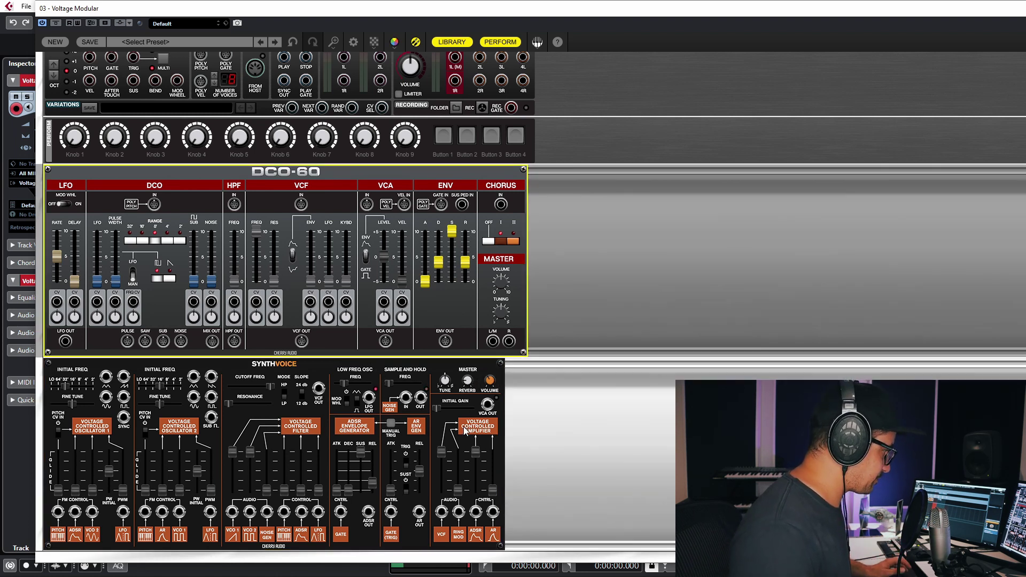
click(415, 365)
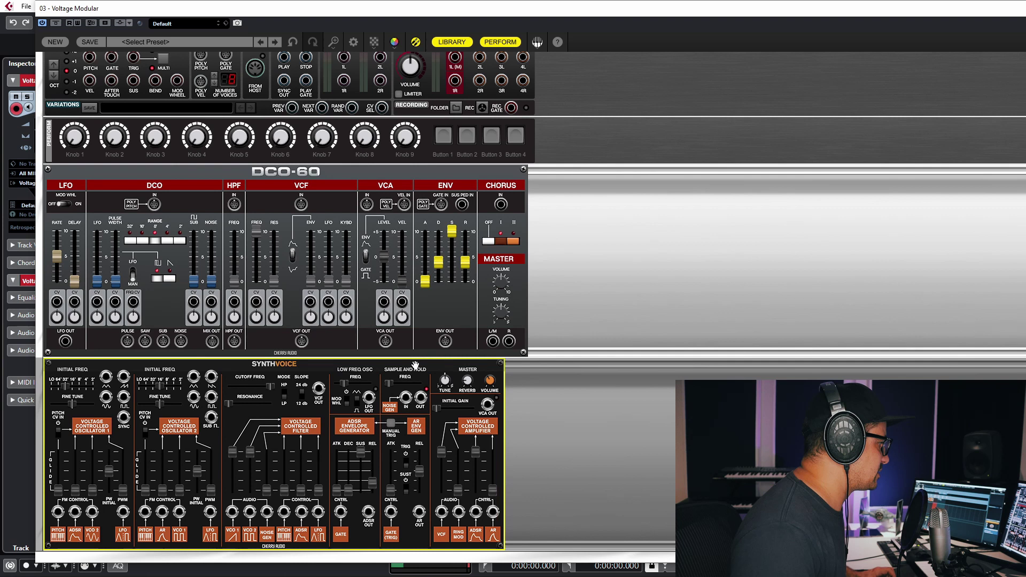
click(432, 319)
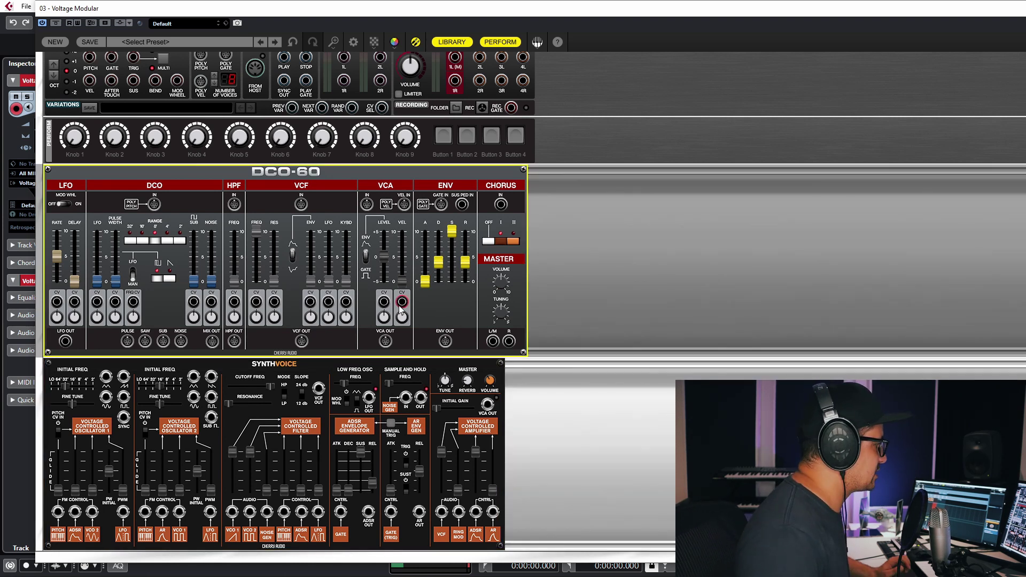
click(273, 366)
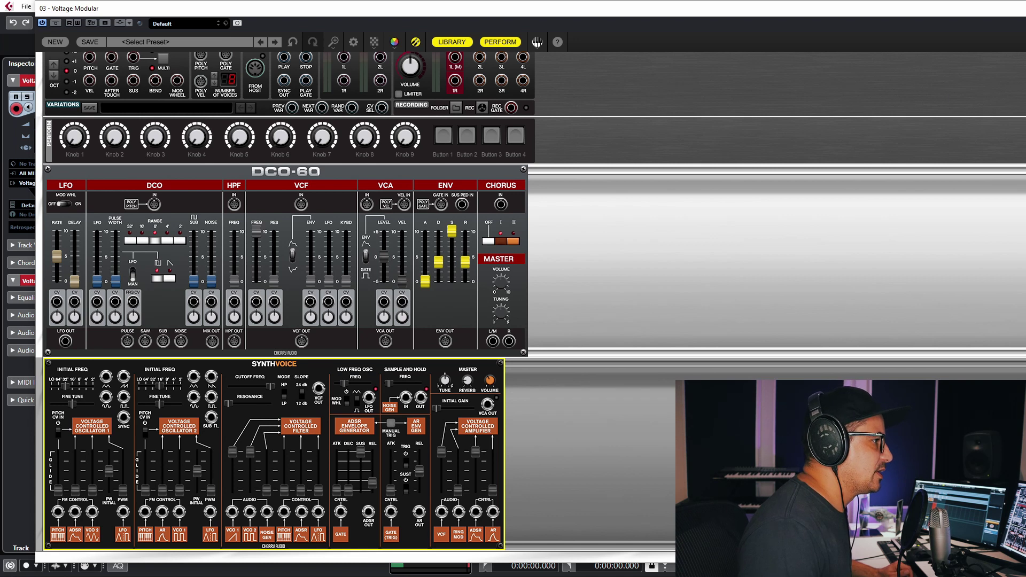
- Close the Voltage Modular rack, remove its track, and select the CA2600 01 track
key(ctrl+w)
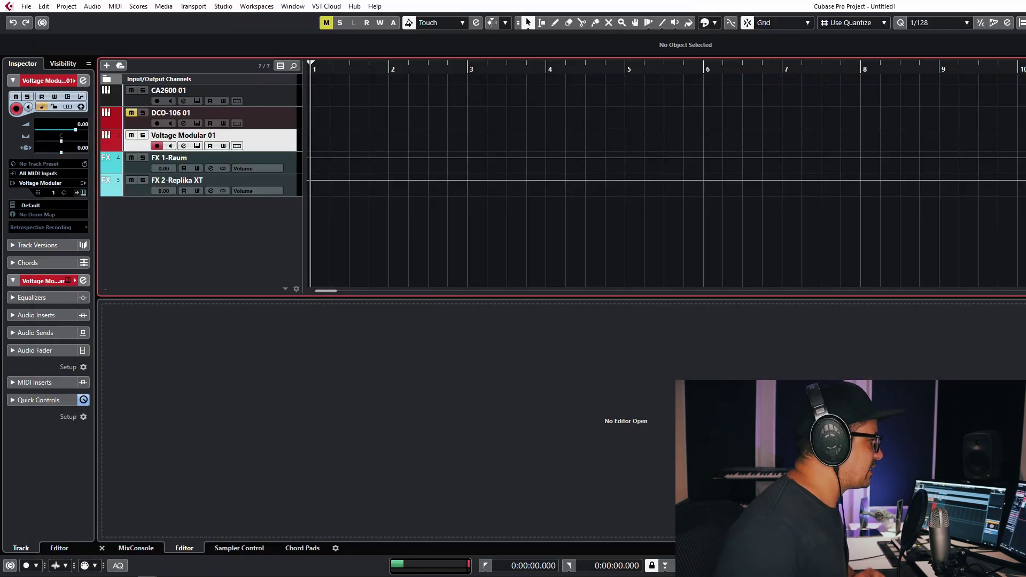
right_click(262, 151)
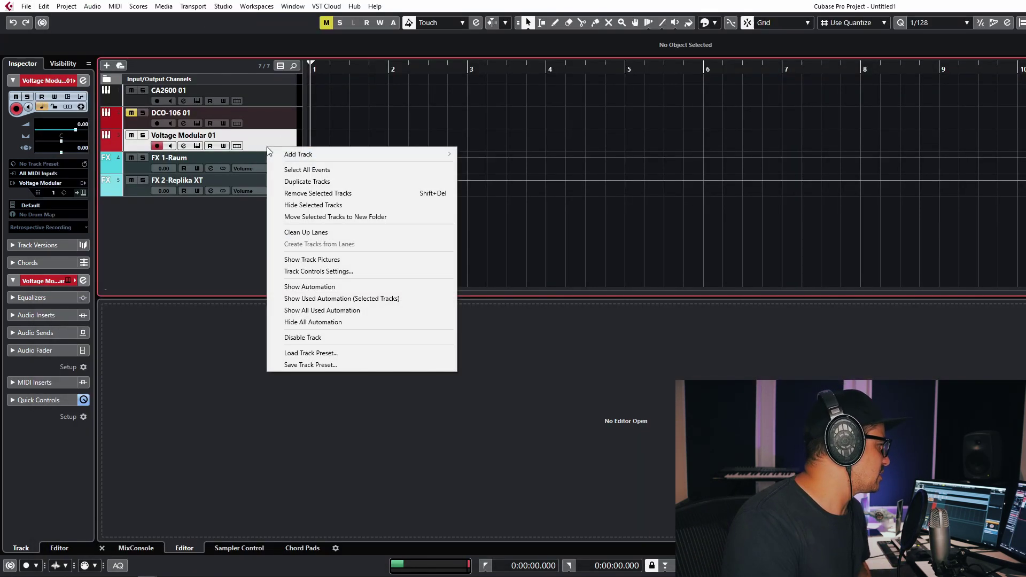
click(354, 194)
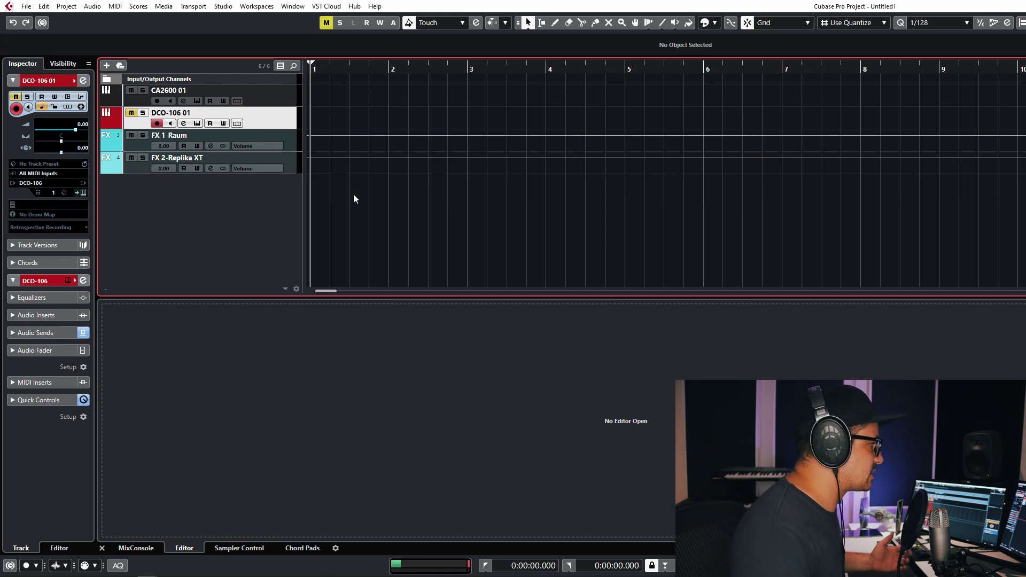
click(258, 107)
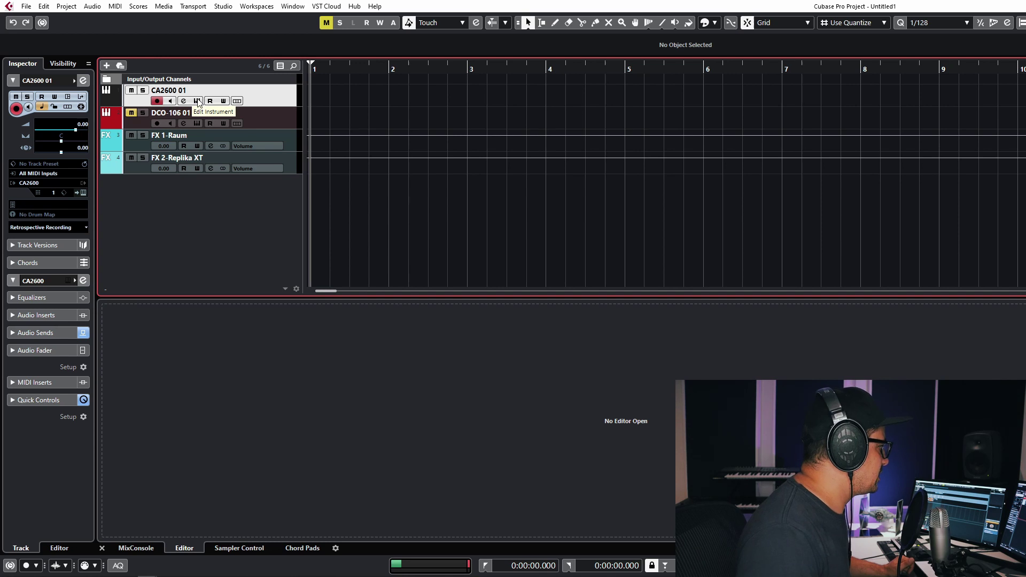
- Open the CA2600 01 synth panel, reposition and resize its window, and toggle the MIDI list
click(197, 101)
drag(405, 92, 346, 74)
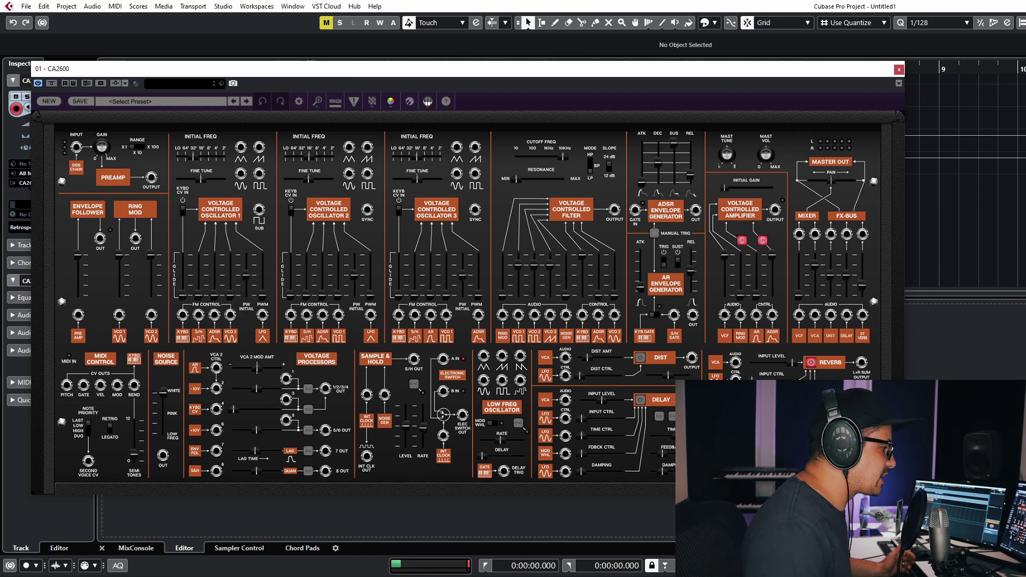
drag(902, 493, 925, 503)
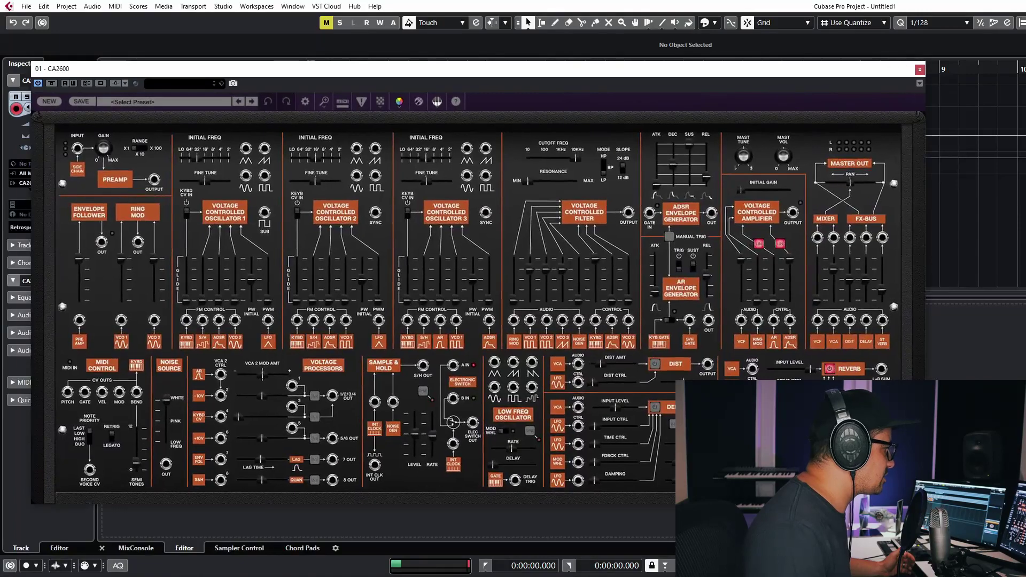
click(340, 104)
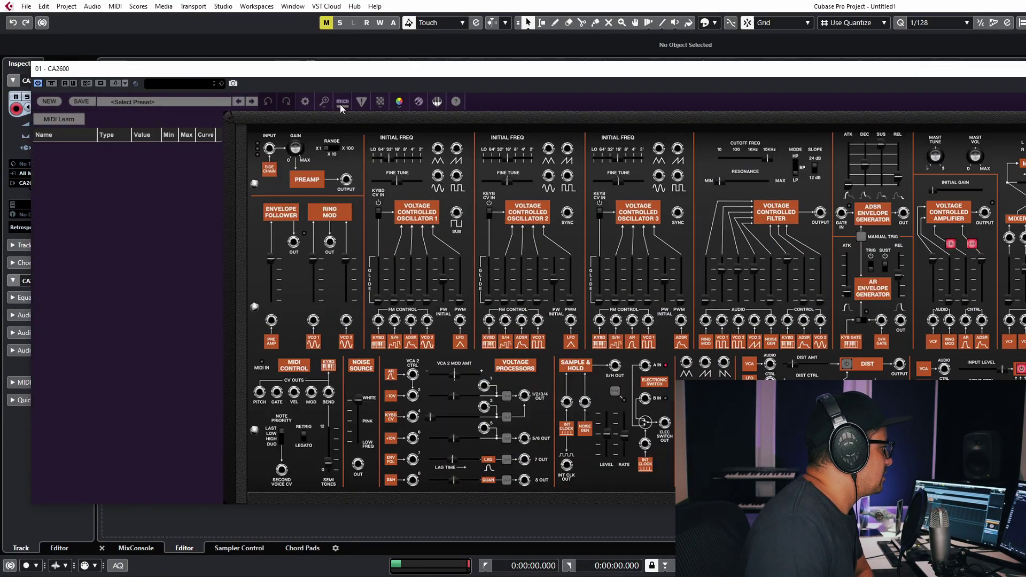
click(340, 105)
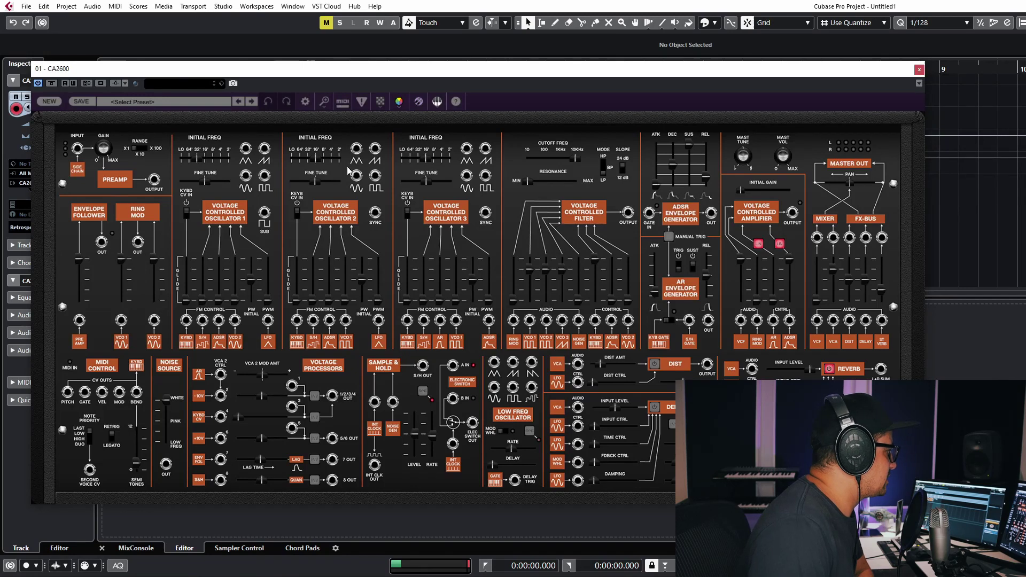
- Check an oscillator 2 control's options and try patching VCO 2 into VCO 3
right_click(313, 305)
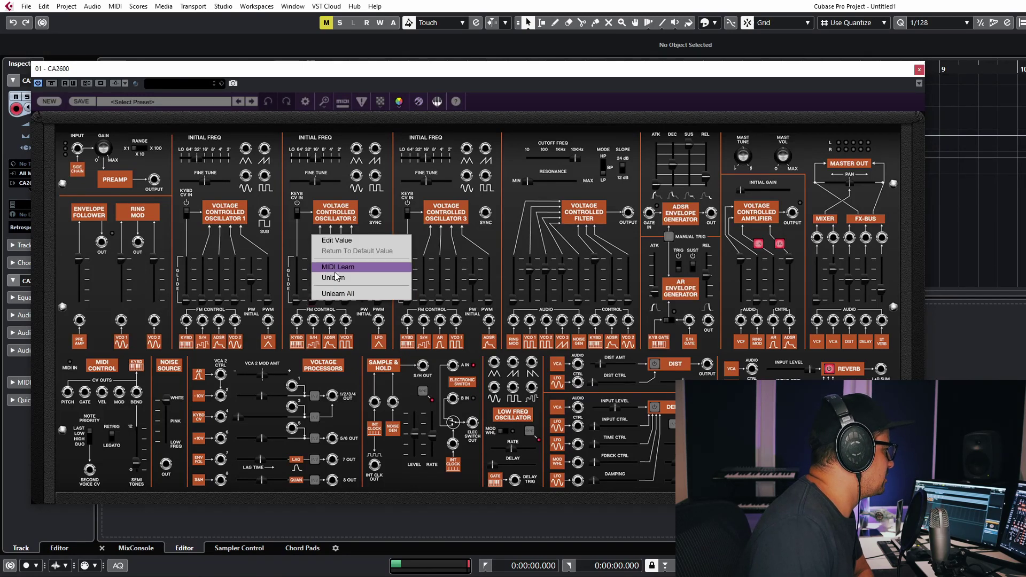
click(342, 289)
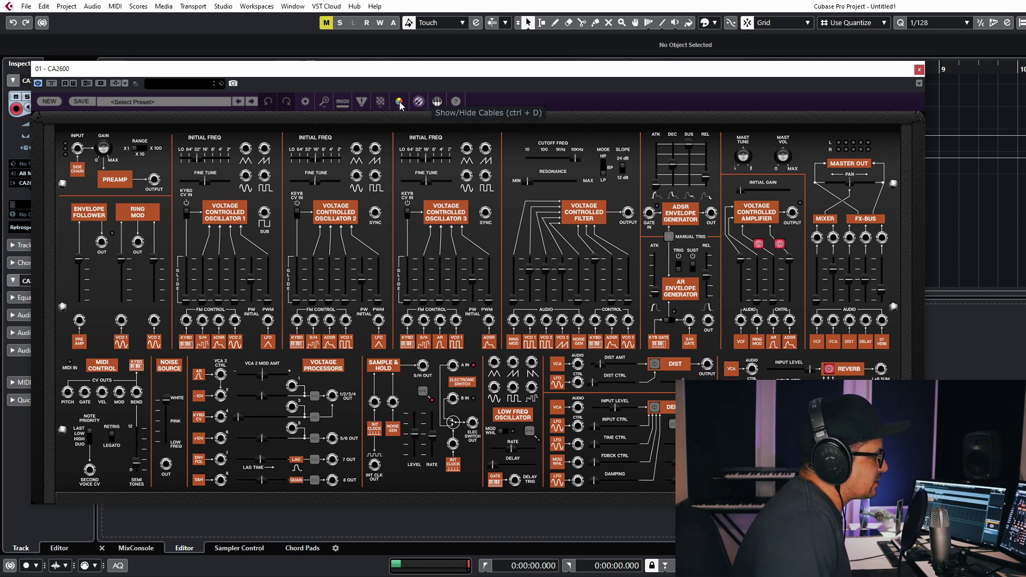
drag(375, 175, 488, 241)
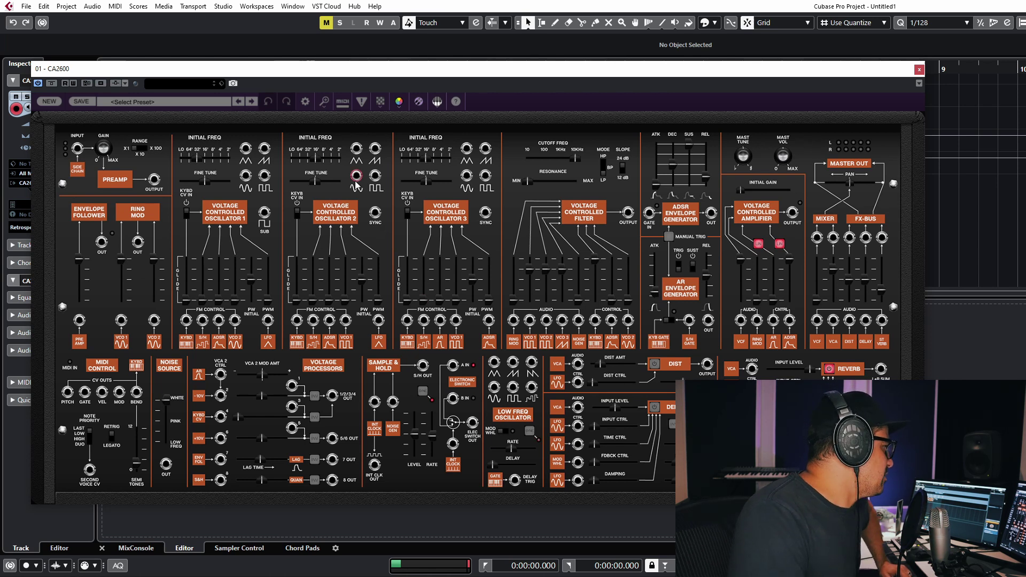
mouse_move(357, 178)
mouse_down()
mouse_move(358, 231)
mouse_move(428, 204)
mouse_move(360, 185)
mouse_up()
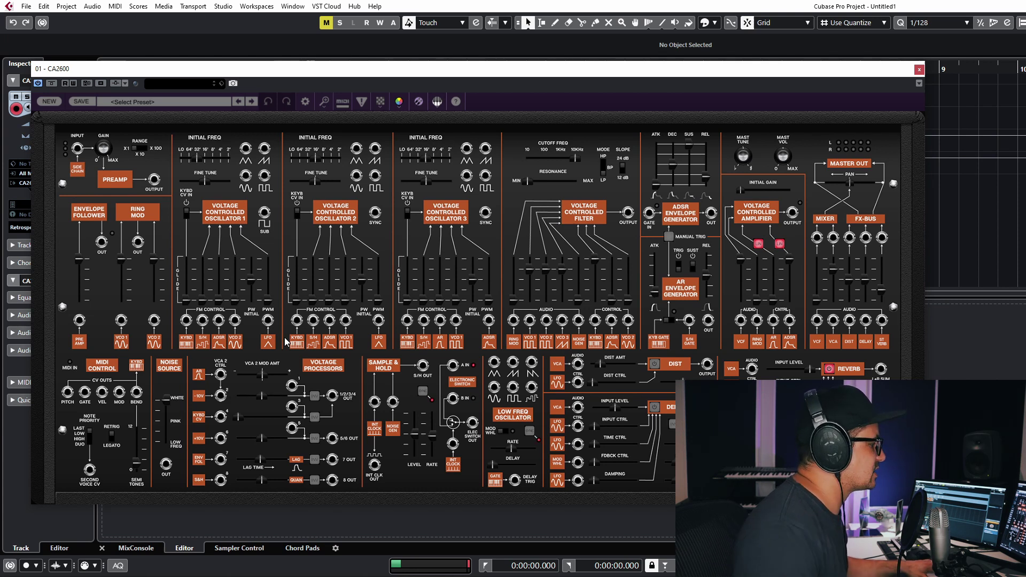
click(305, 101)
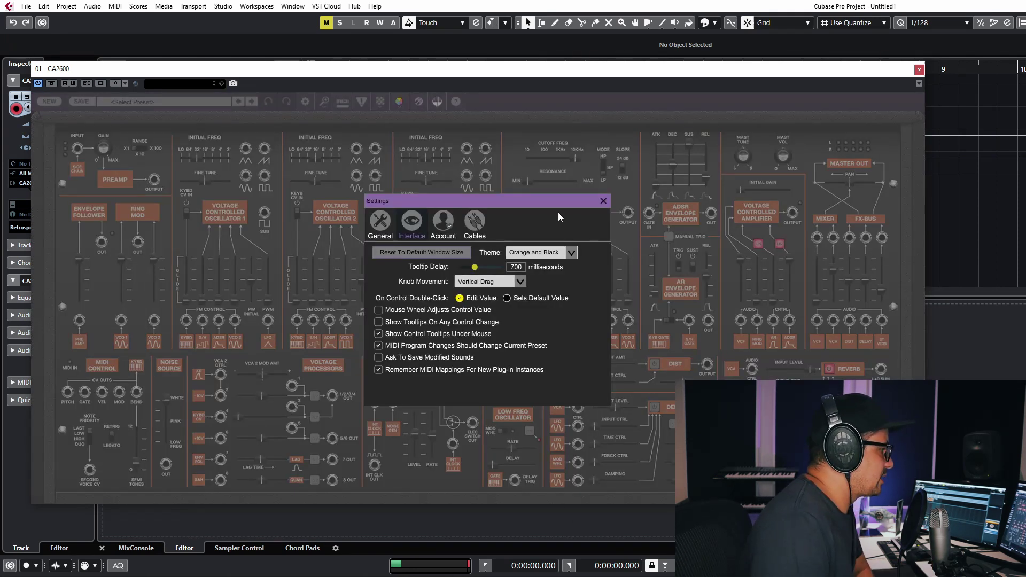
click(572, 254)
click(551, 276)
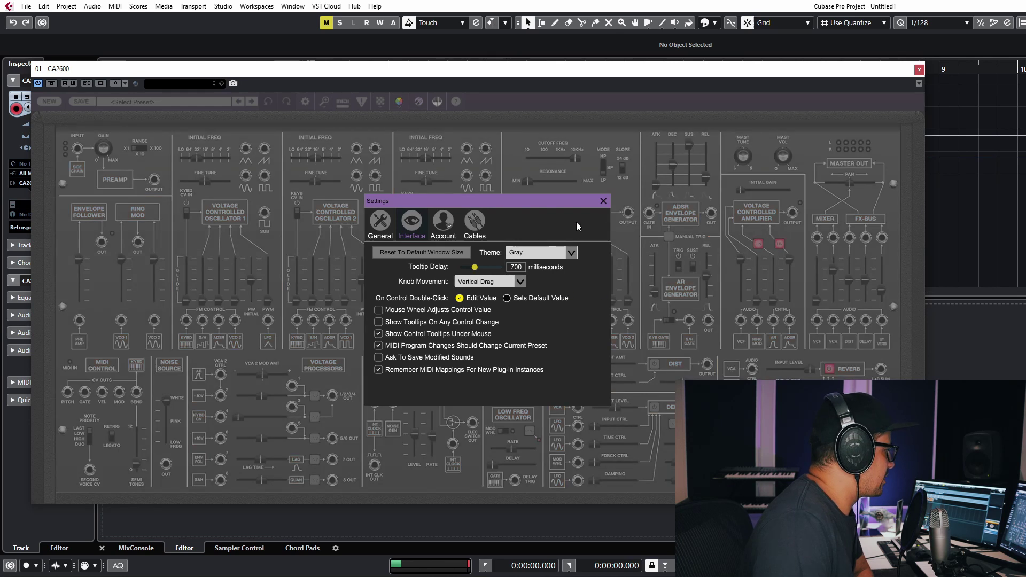
click(572, 253)
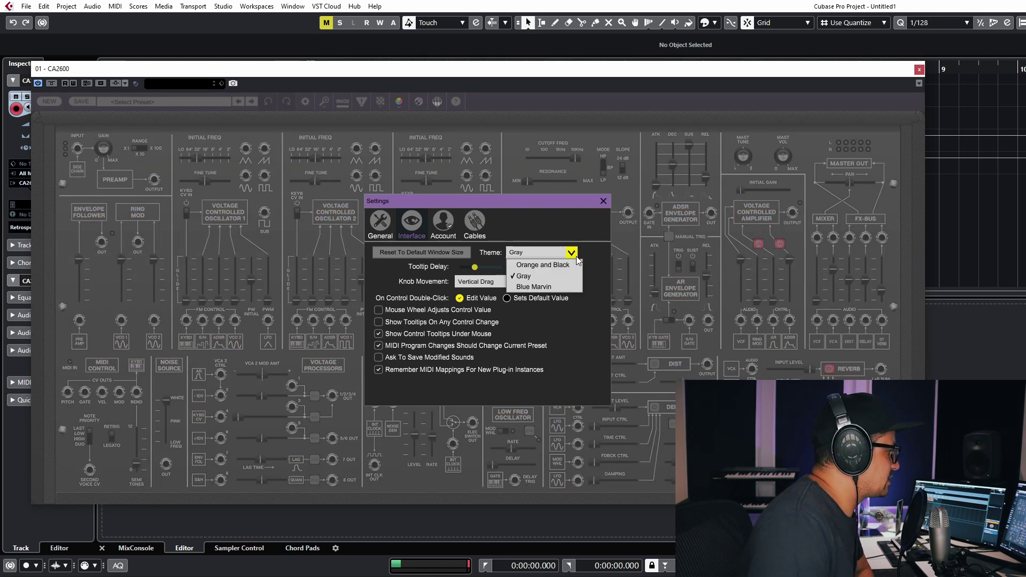
click(544, 292)
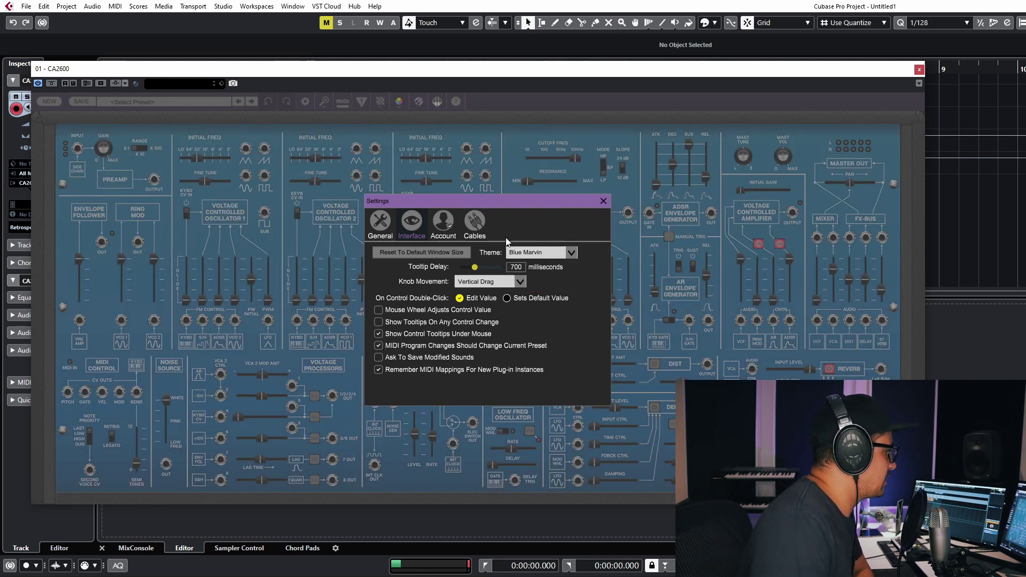
click(573, 252)
click(539, 266)
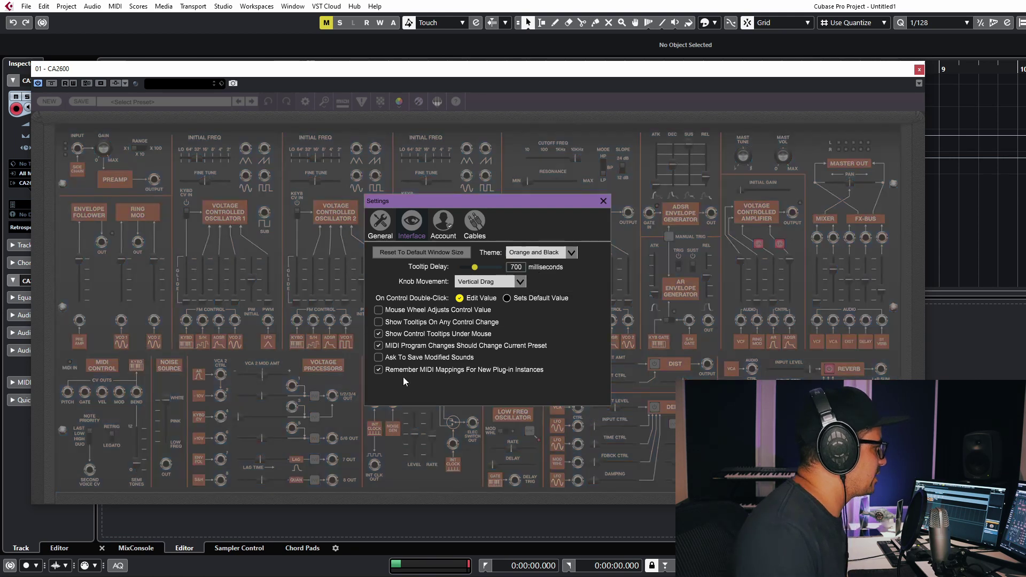
click(602, 201)
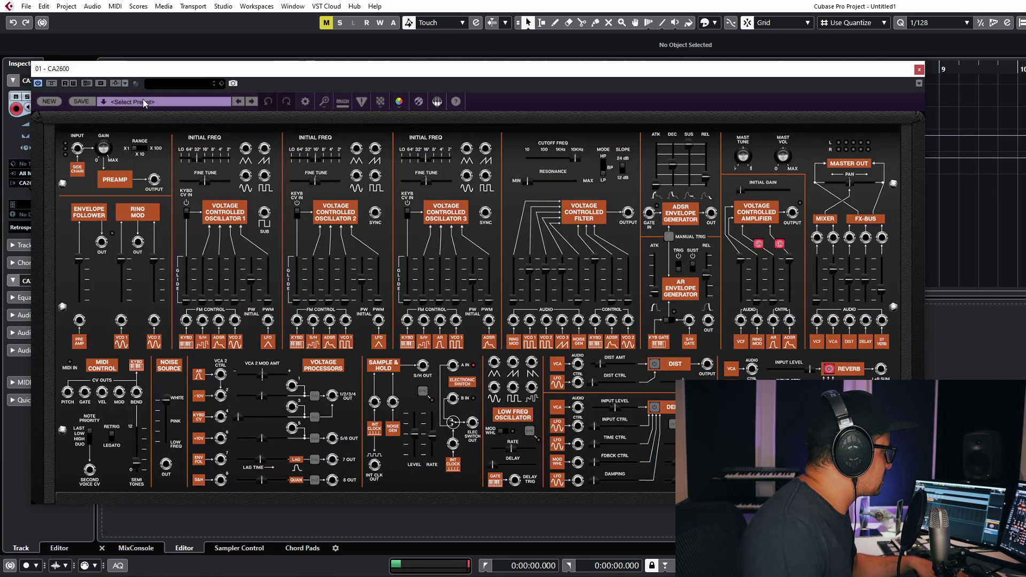
- Load Vintage Lead 1 from the CA2600 Lead preset category
click(124, 100)
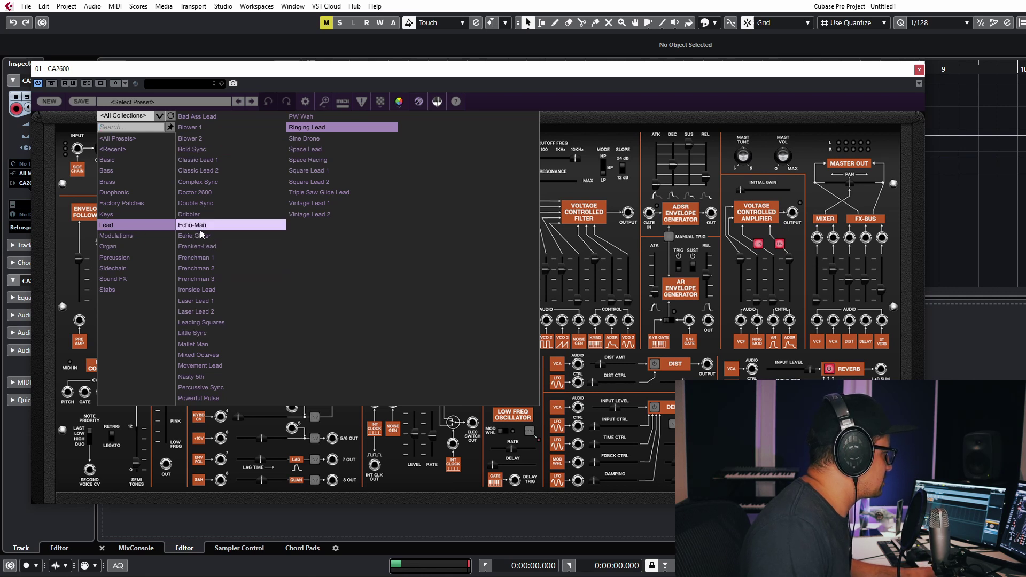
click(289, 205)
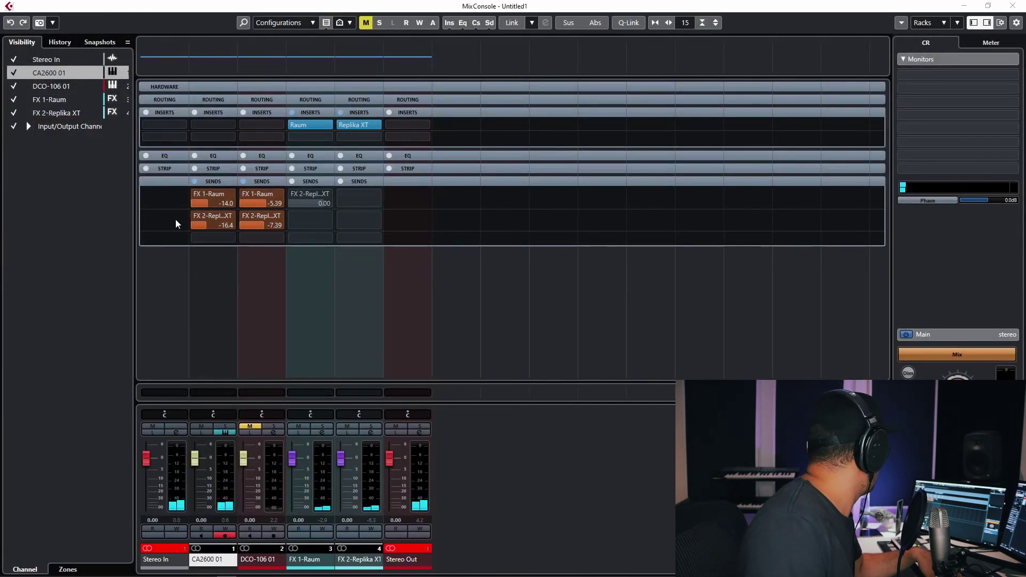
- Turn off CA2600's send to FX 2-Replika XT and close the MixConsole with F3
click(194, 217)
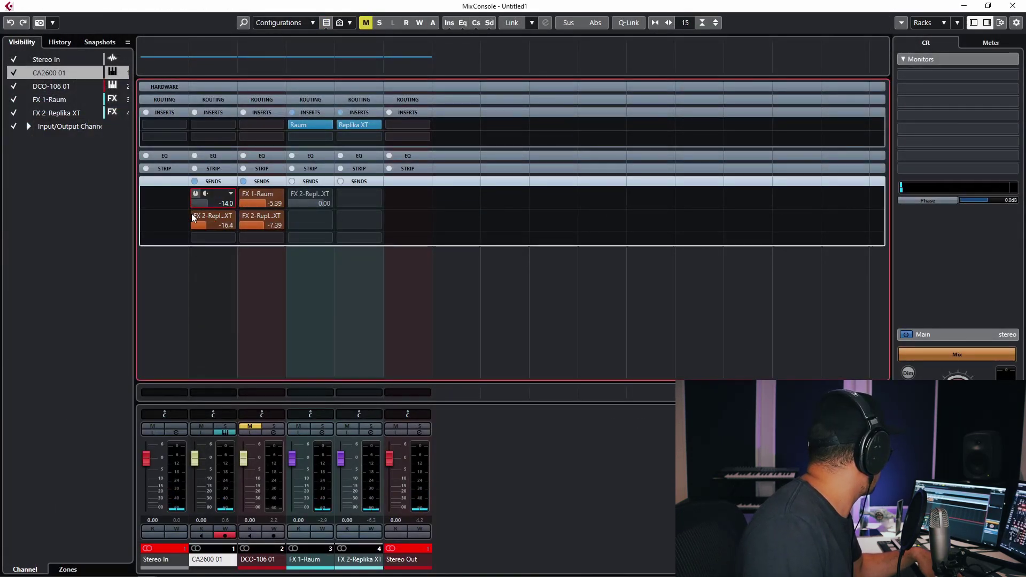
click(195, 216)
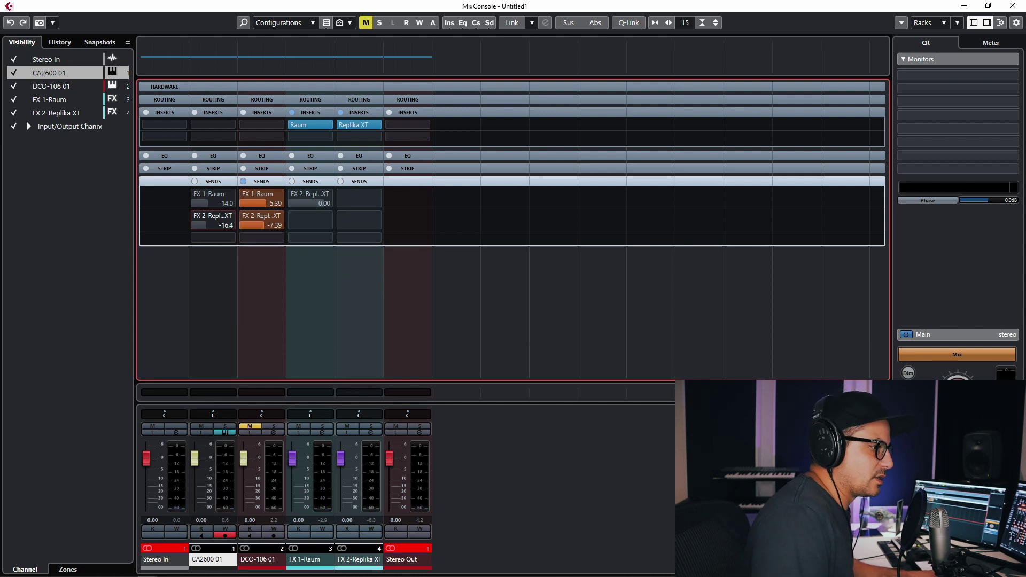
key(F3)
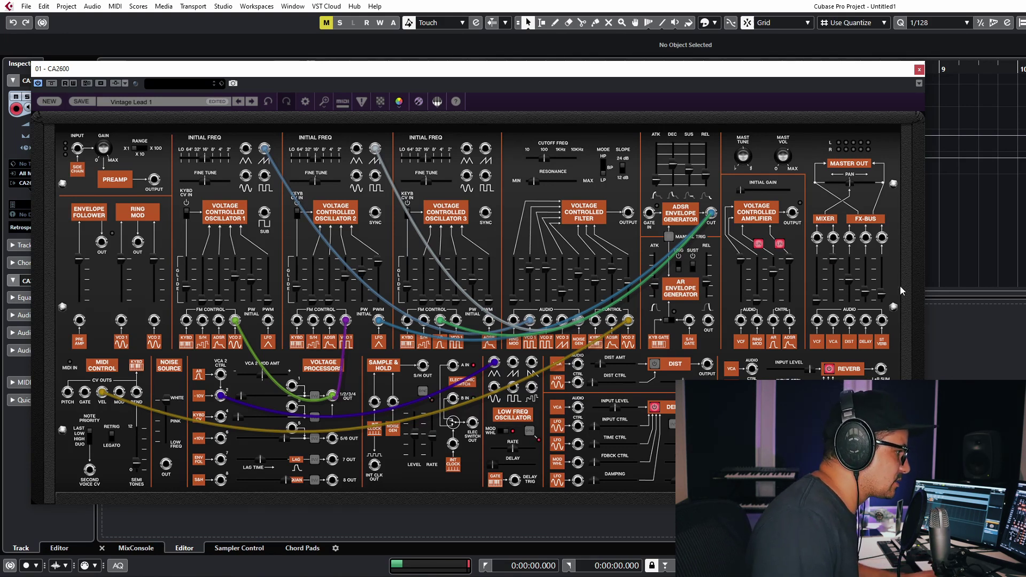
- Raise the ST VERB fader to about 69%, then step to the Vintage Lead 2 preset
mouse_move(885, 284)
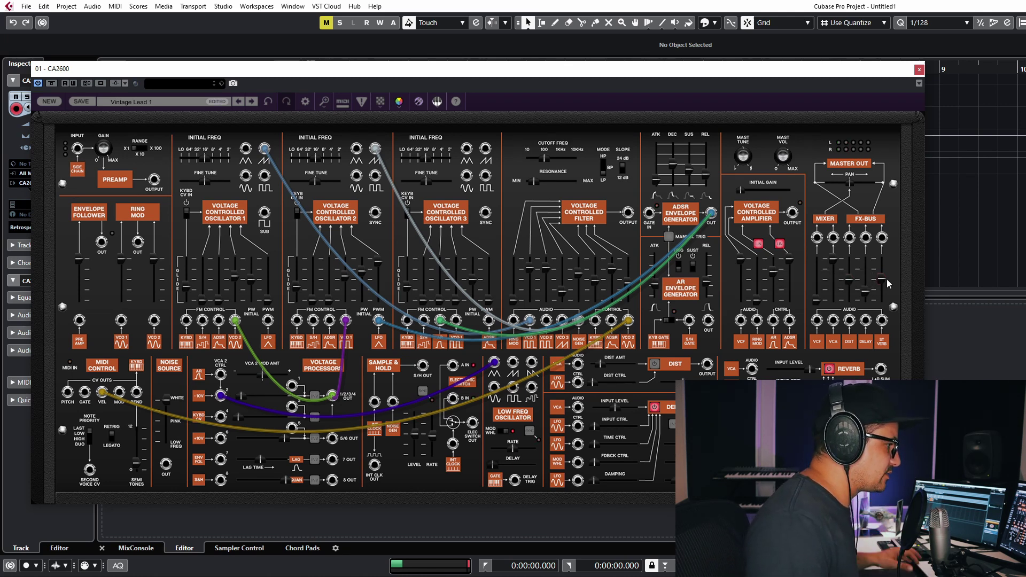
drag(887, 279, 884, 271)
mouse_move(884, 270)
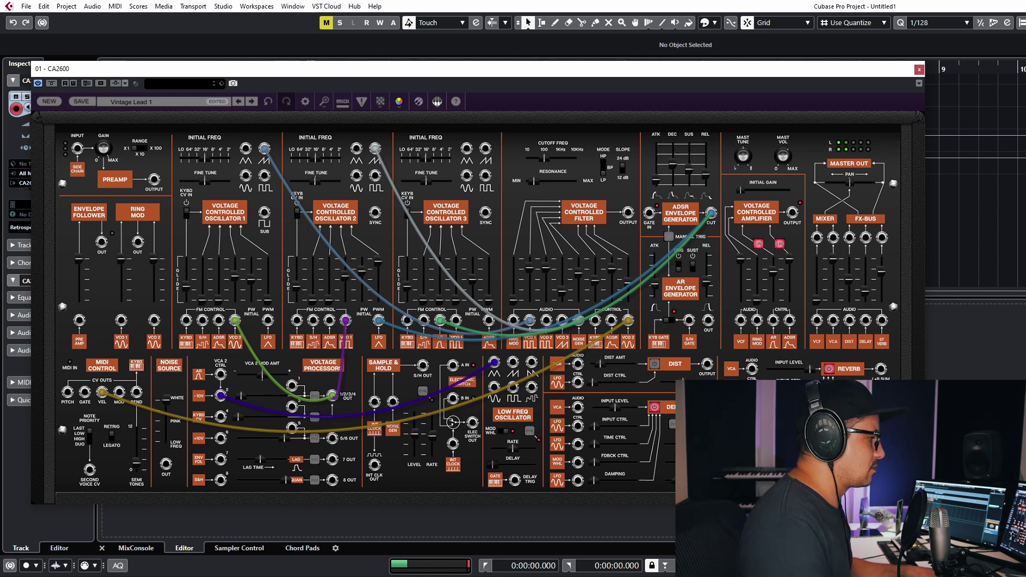
click(251, 101)
- Load the Classic Synth 1 preset from the Bass category
click(167, 101)
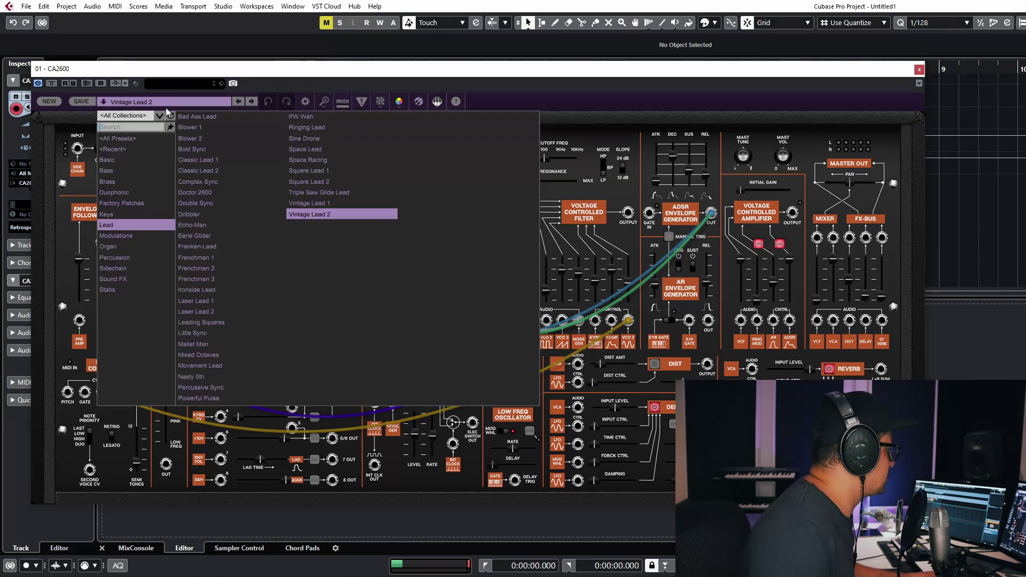
click(129, 171)
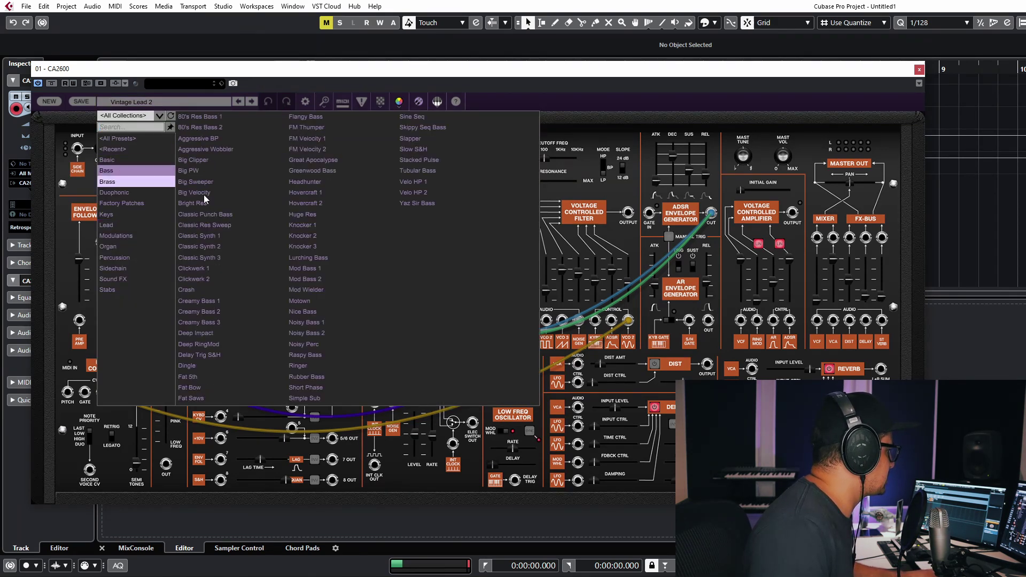
click(205, 235)
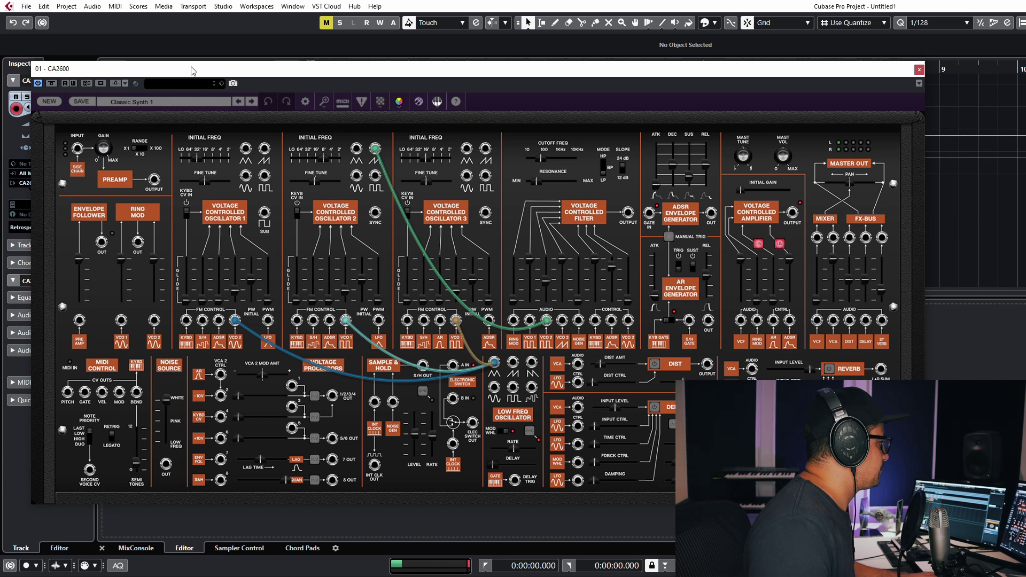
- Move the synth window right to uncover the Inspector's MIDI Inserts slot list
drag(192, 70, 297, 69)
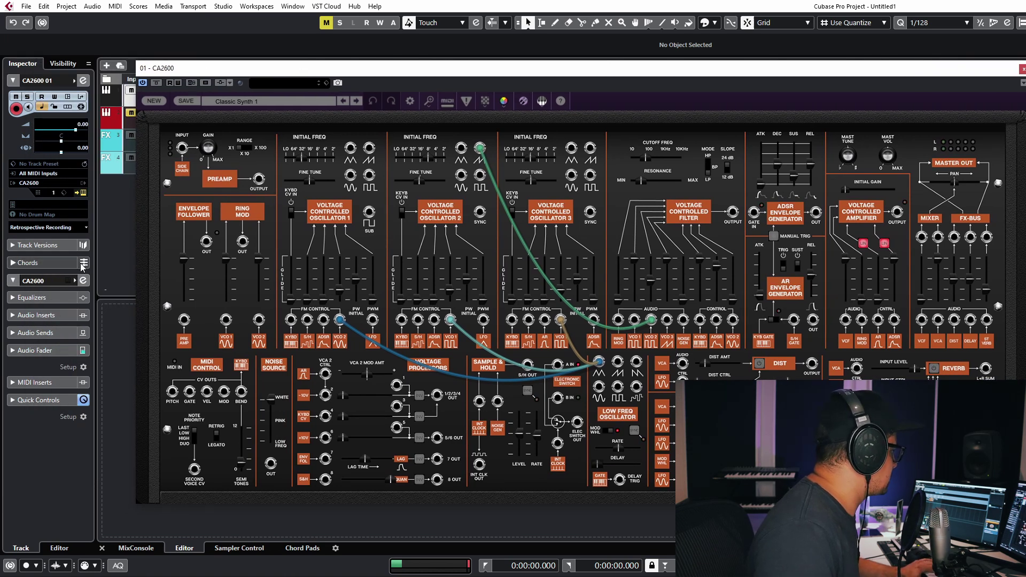
click(35, 382)
click(34, 171)
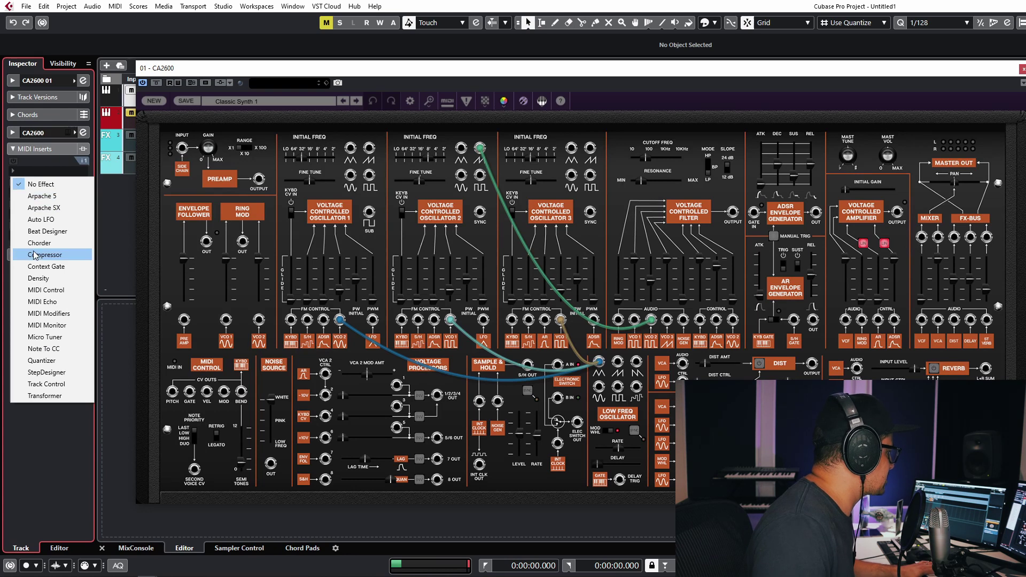
- Insert Arpache 5 in the first MIDI insert slot and move the synth window back left
click(42, 196)
drag(253, 73, 205, 76)
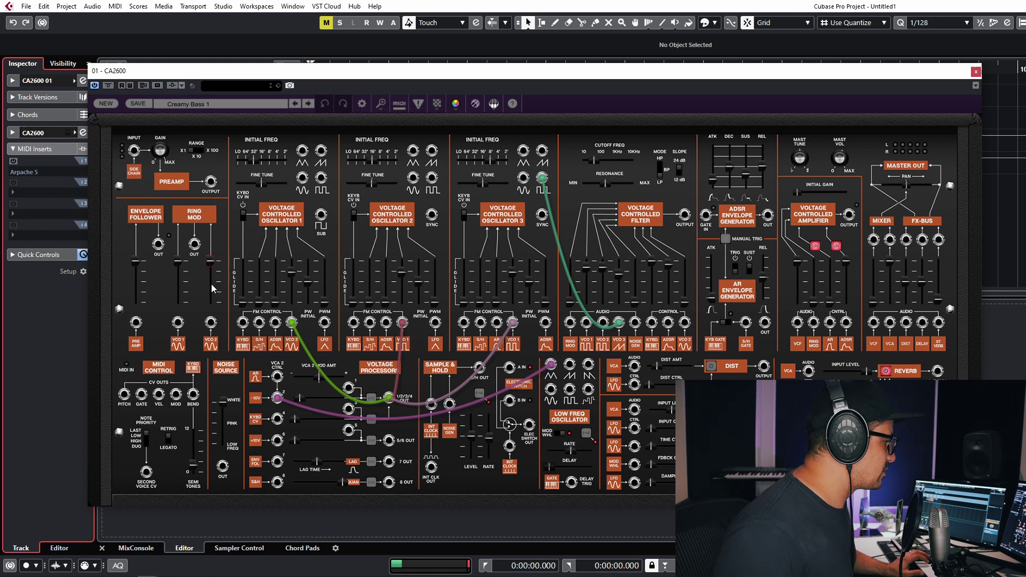
mouse_move(211, 285)
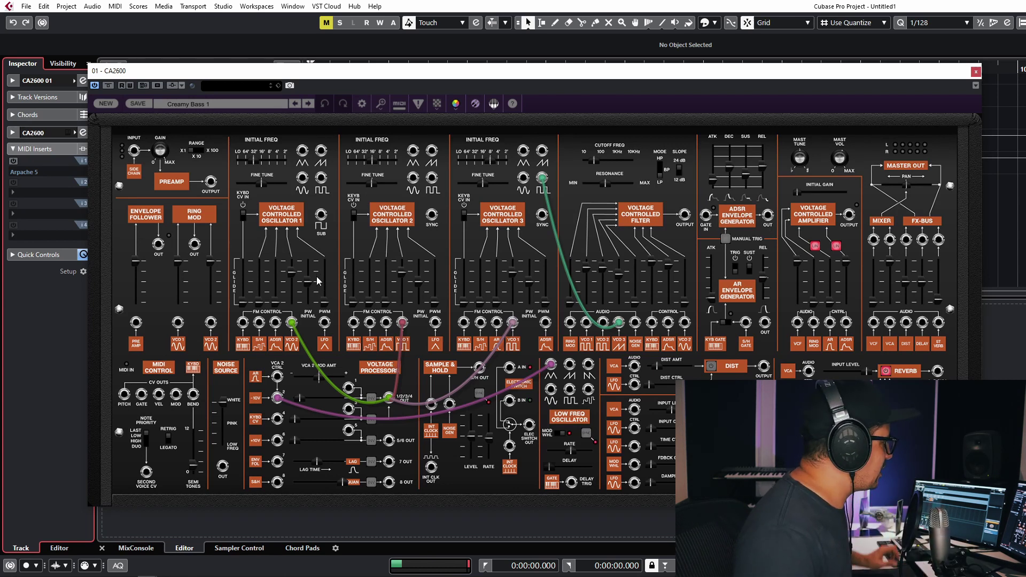
- Create a NEW blank CA2600 patch and shift the synth window left
click(106, 104)
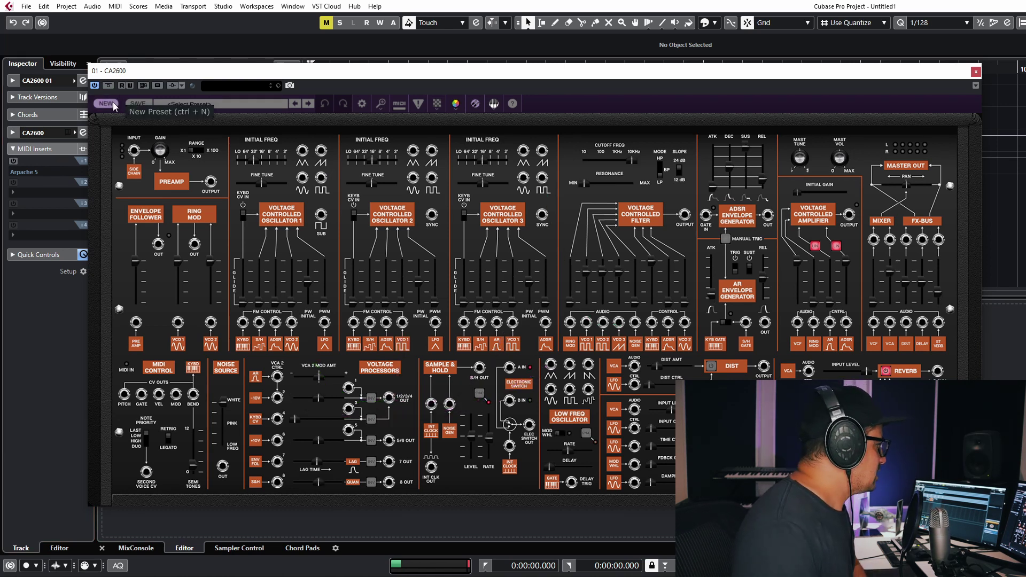
drag(269, 71, 230, 72)
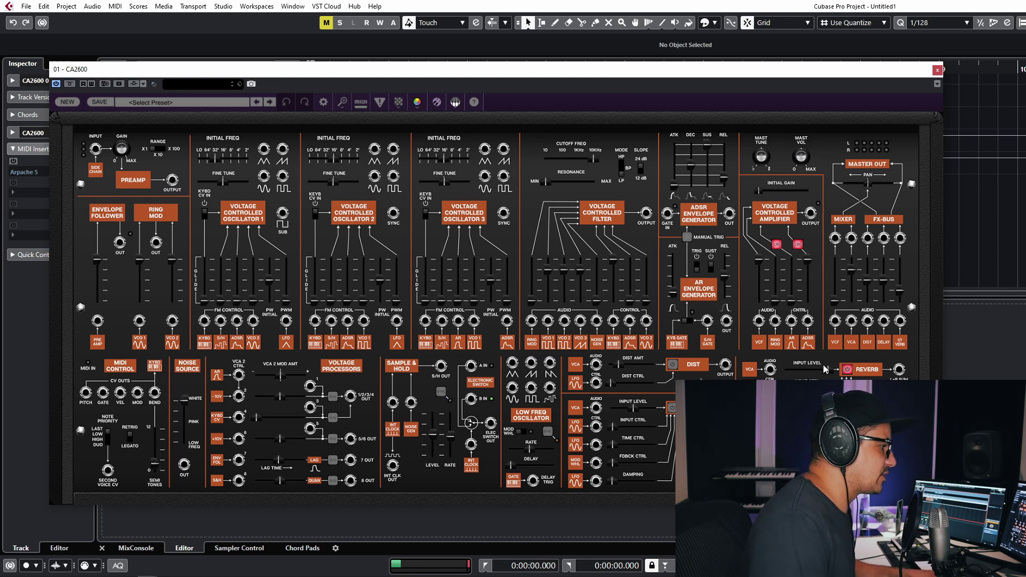
- Turn off the REVERB effect with its power button in the effects section
click(847, 369)
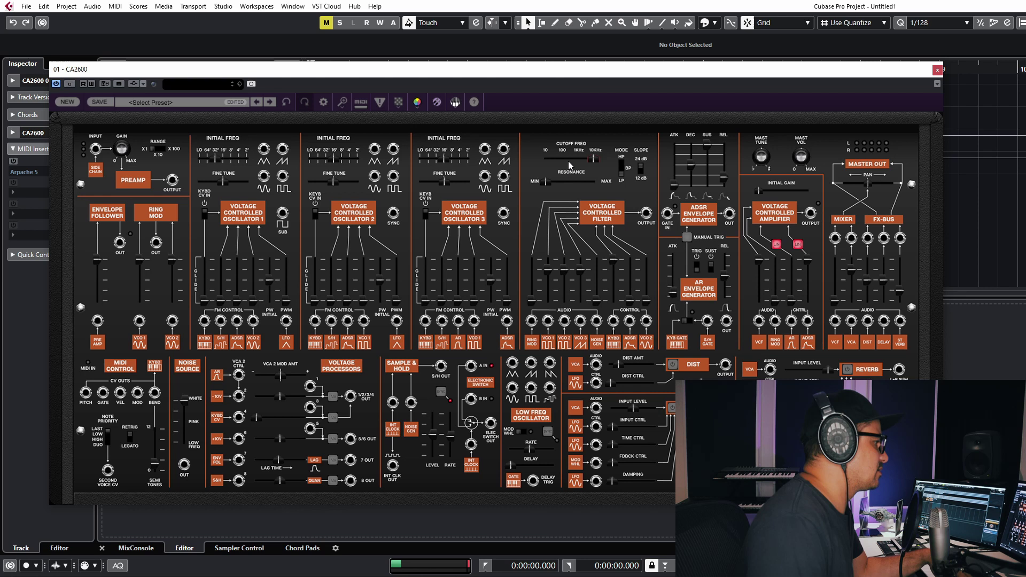
mouse_move(572, 160)
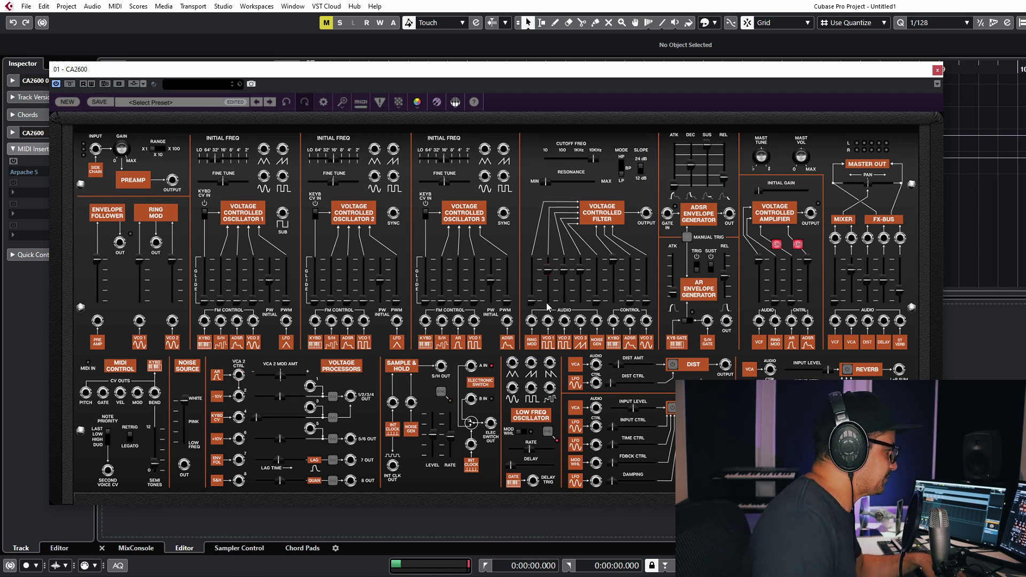
- Pull one of the VCF AUDIO input faders down to reduce that input's level
drag(570, 279, 566, 306)
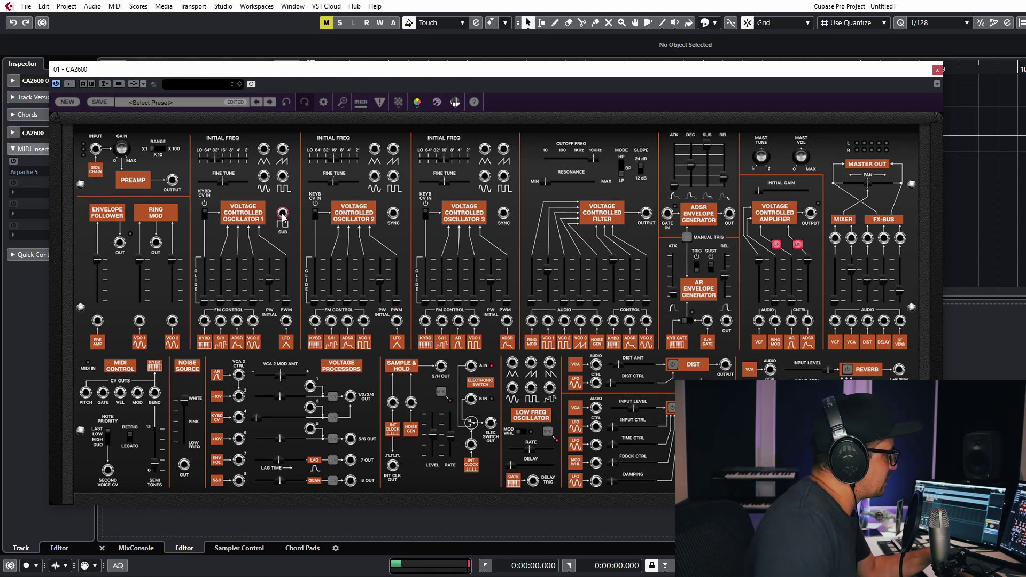
- Patch a cable from VCO 1's SUB output jack into a VCF audio input jack
drag(283, 216, 532, 320)
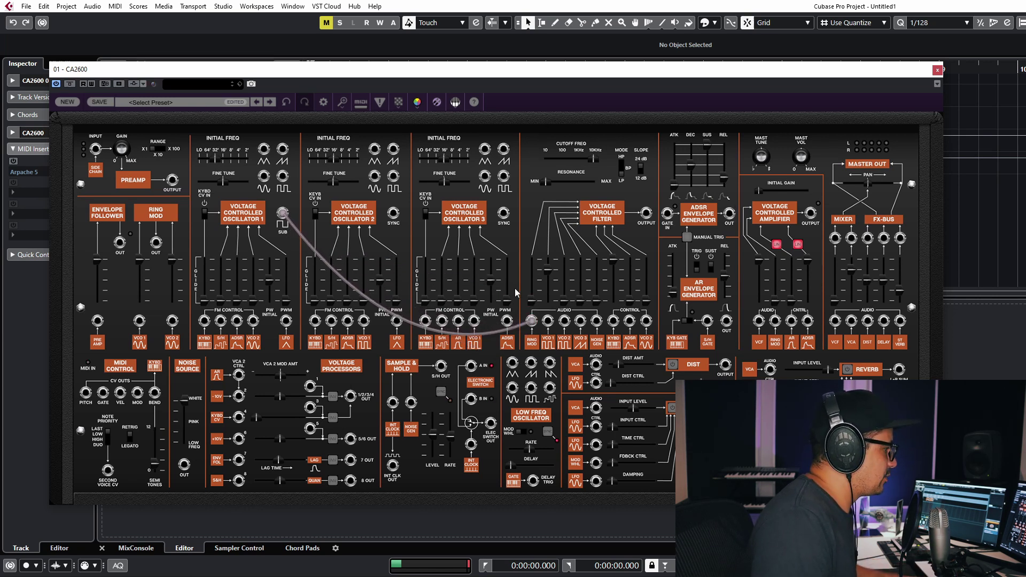
mouse_move(536, 294)
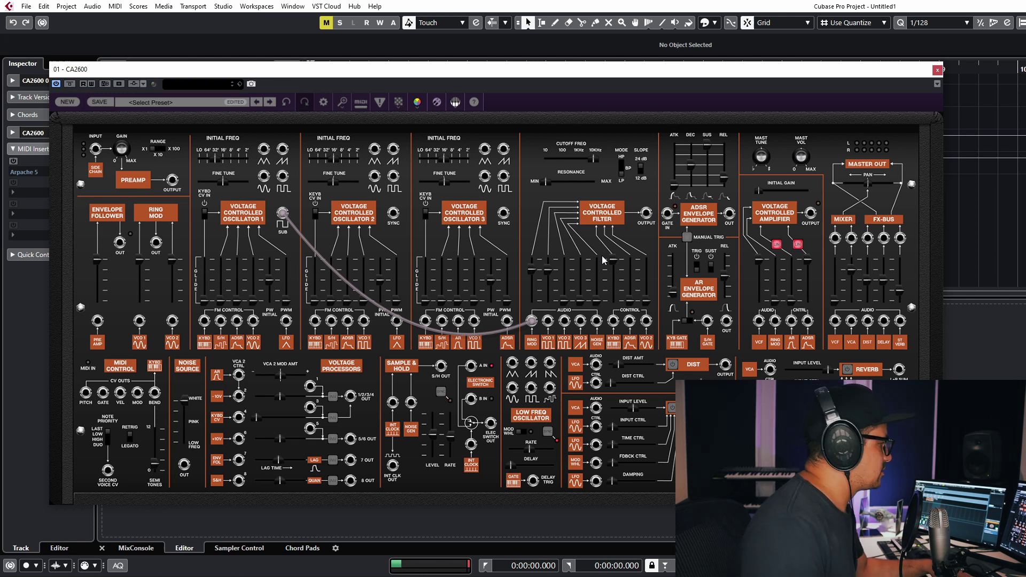
mouse_move(532, 274)
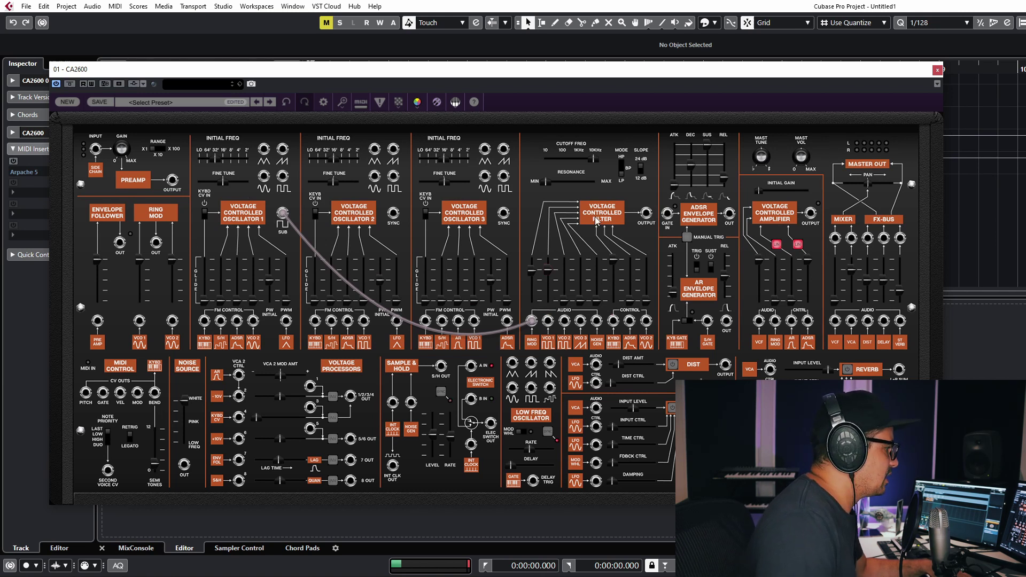
- Set the filter's VCO2 audio level to 28.3%, VCO2 PWM to 19.8%, and LFO rate to 1.09 Hz
drag(563, 307, 566, 271)
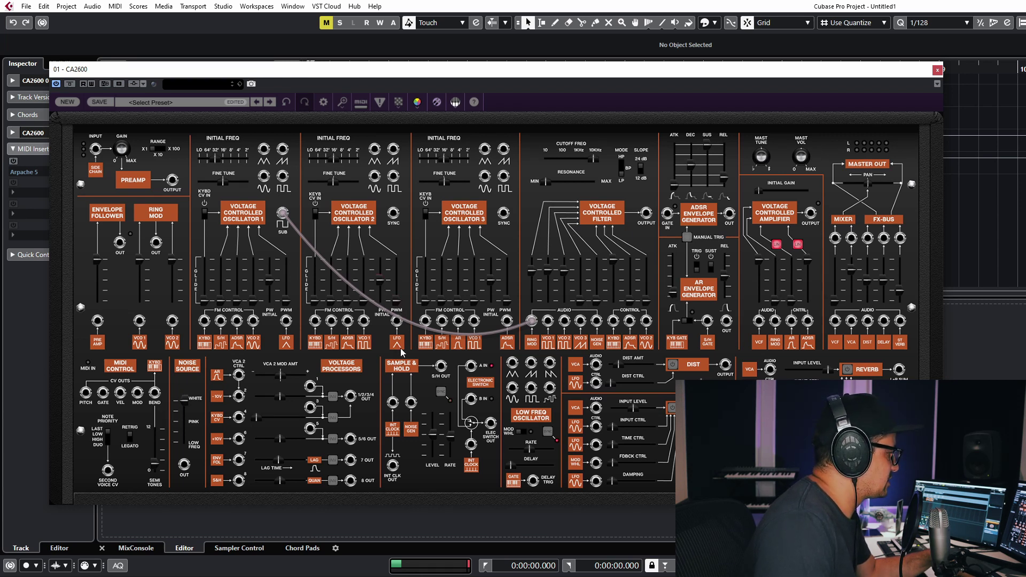
drag(396, 300, 396, 276)
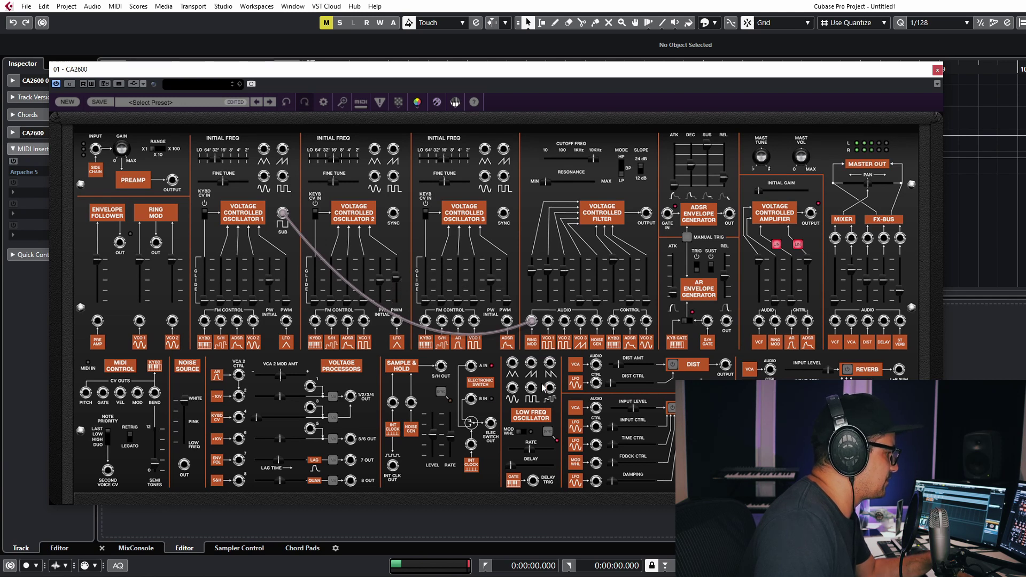
drag(533, 454, 523, 451)
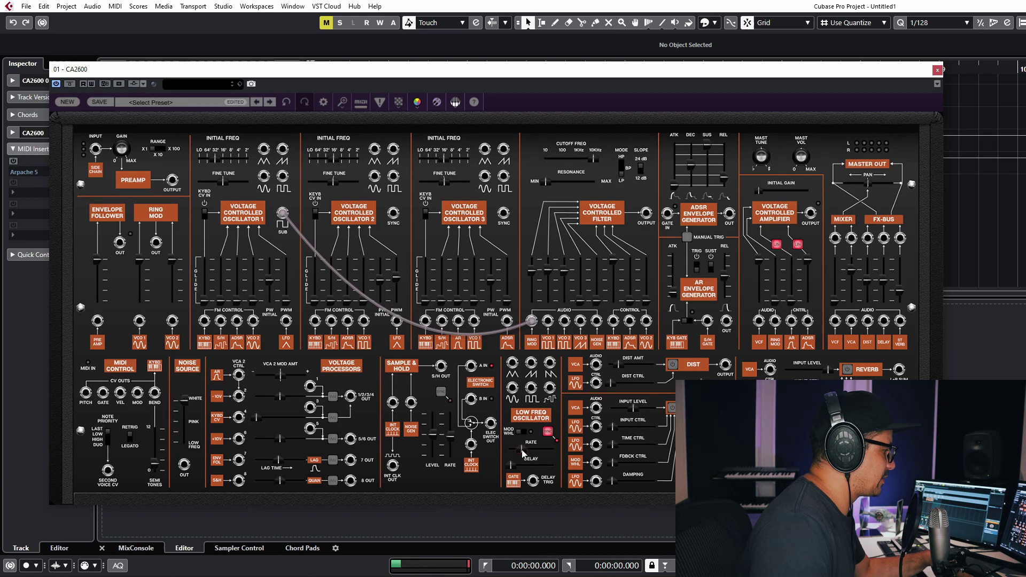
- Set the LFO rate to 1/4 dotted, VCO2 PWM to 57.3%, and VCF ring mod to 0%
drag(524, 457, 518, 455)
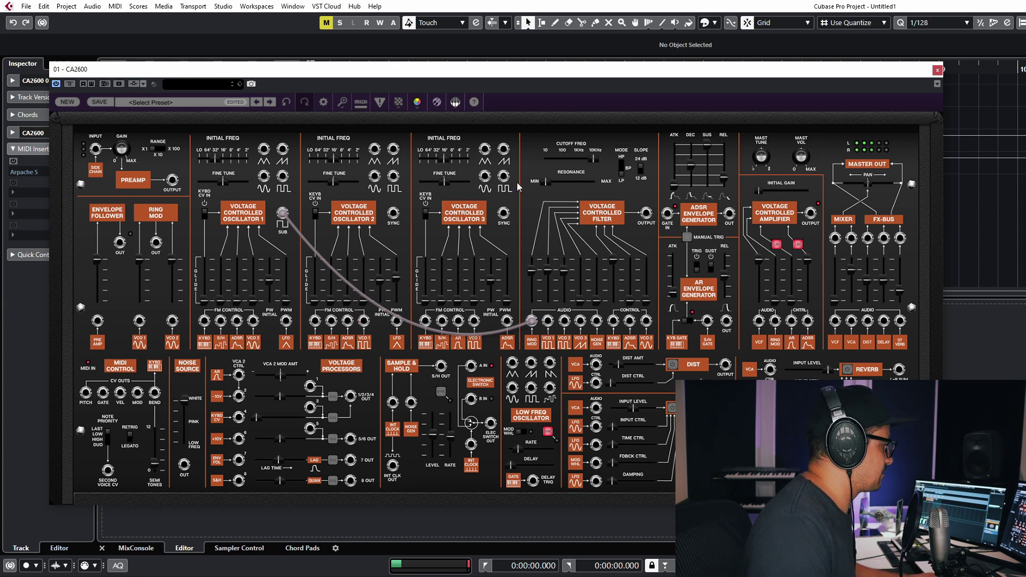
mouse_move(396, 291)
mouse_down()
mouse_move(400, 267)
mouse_move(383, 294)
mouse_move(383, 280)
mouse_up()
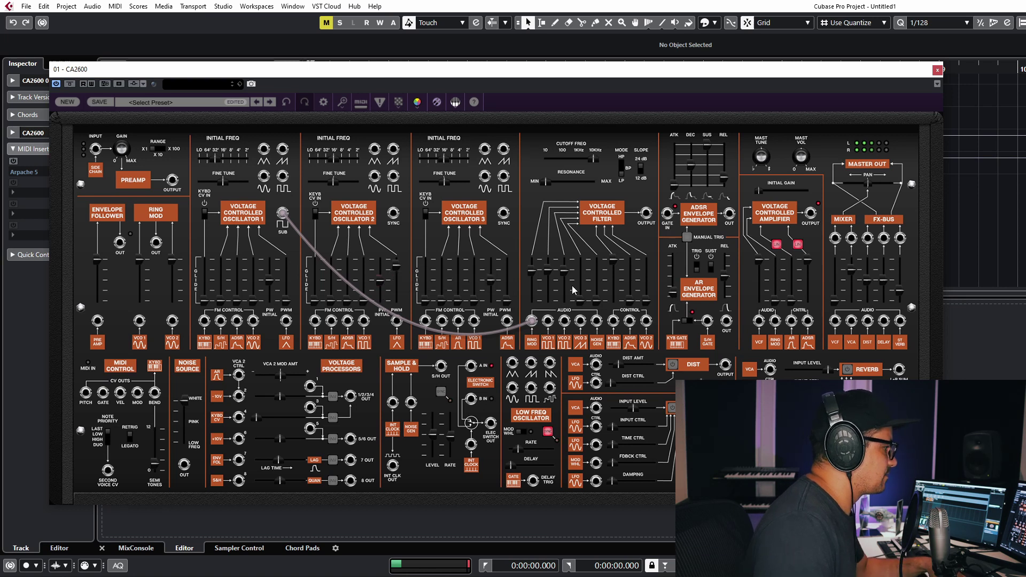
drag(534, 271, 583, 271)
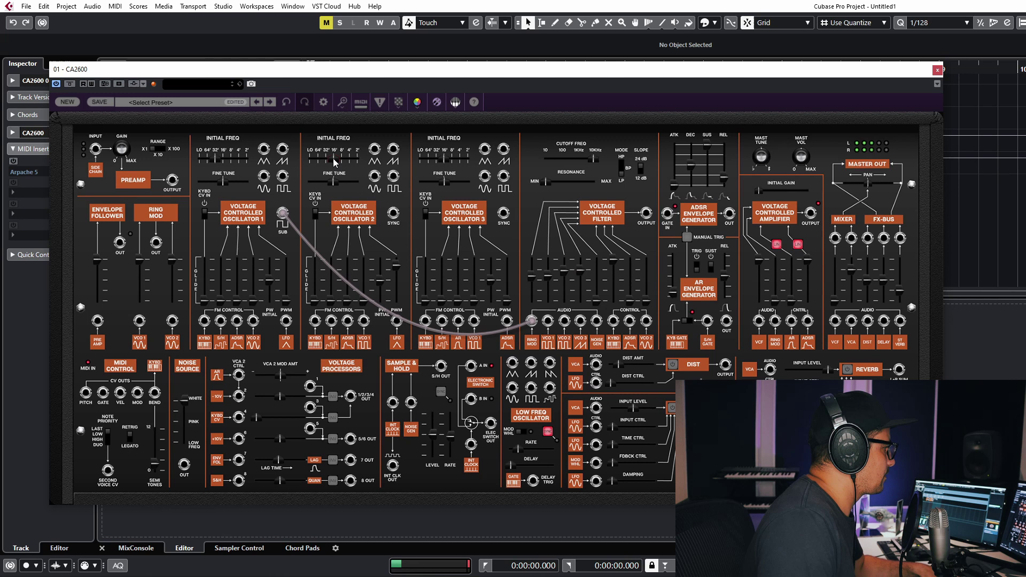
- Raise VCO3's frequency one step, drop VCO2 to 32', and cable VCO2's sawtooth into VCO3's SYNC
drag(444, 159, 451, 161)
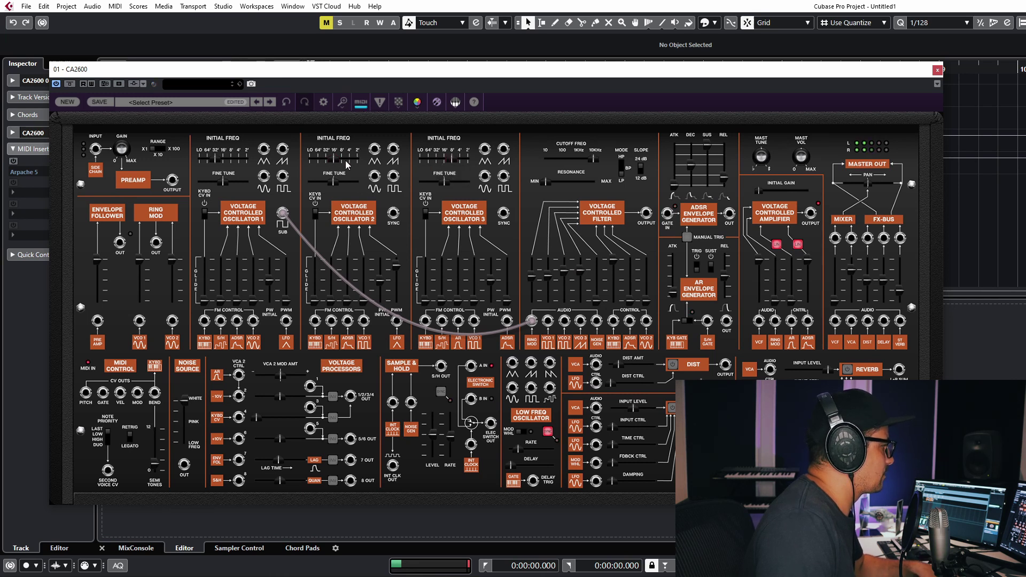
drag(331, 162, 327, 162)
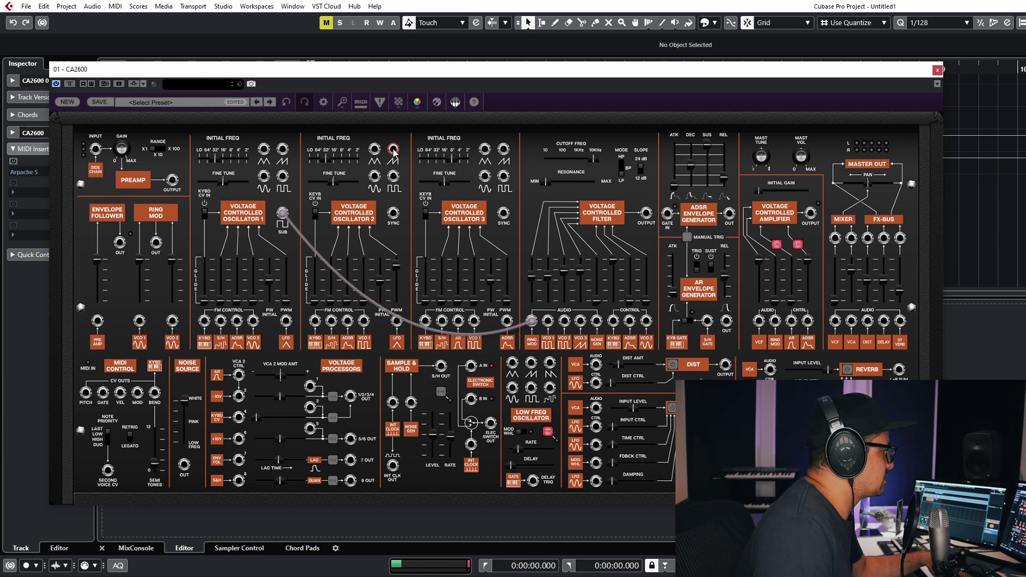
drag(393, 149, 504, 213)
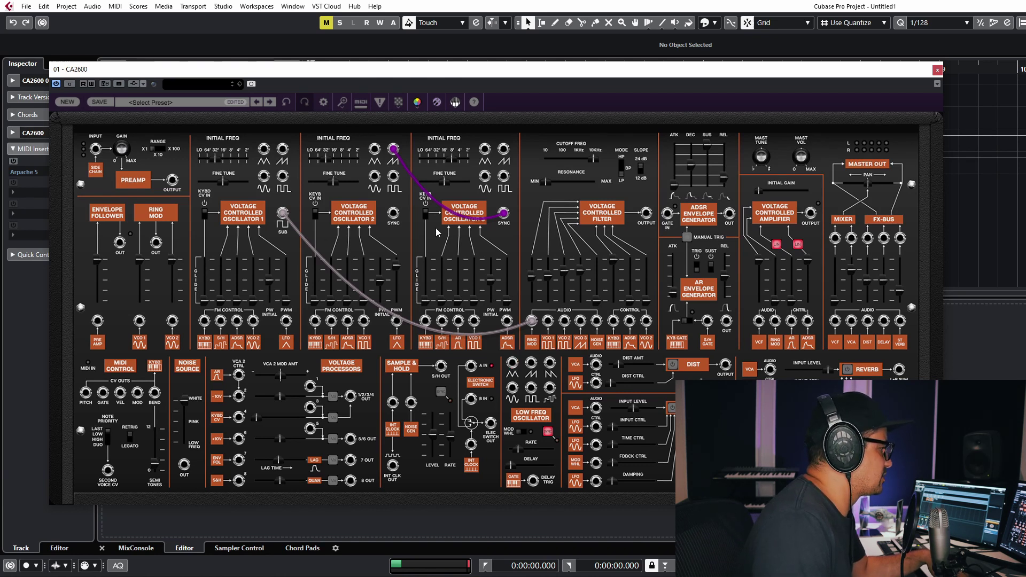
- Cable the LFO into VCO 3's FM CONTROL S/H jack and set that amount to 18.8%
drag(512, 364, 445, 269)
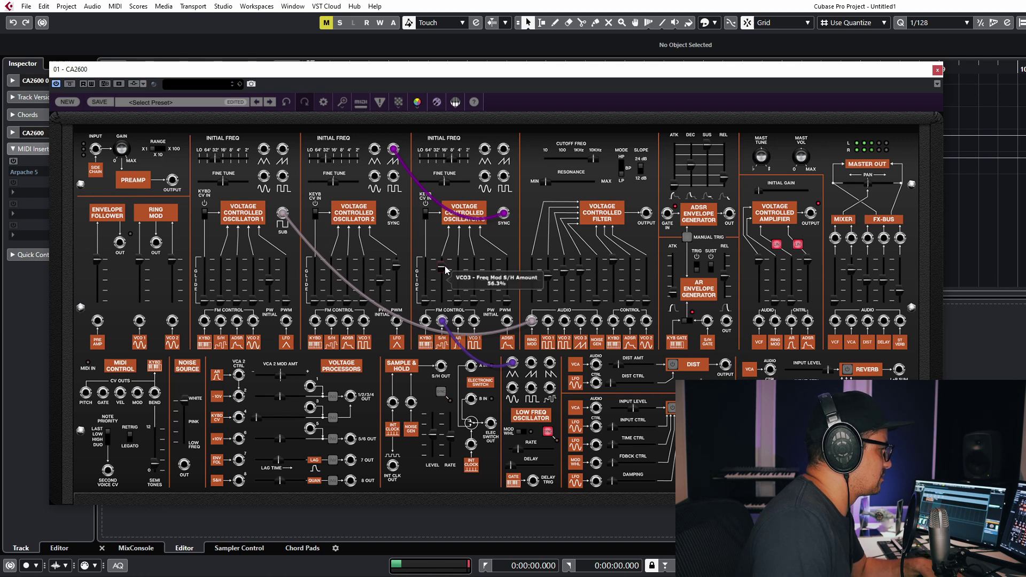
drag(445, 270, 442, 288)
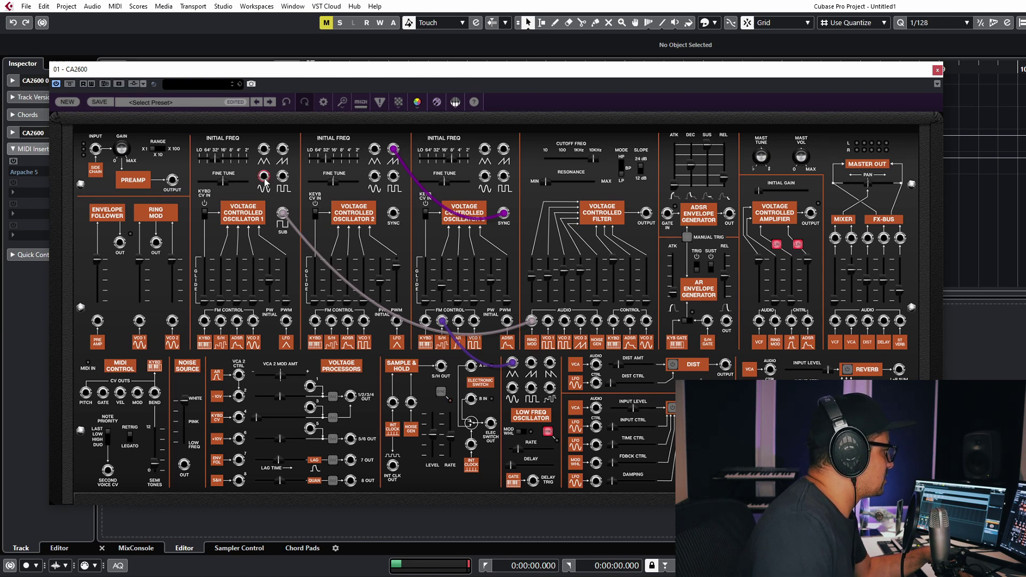
- Patch VCO 1's sine into VCO 2's FM input, raise its amount, then unplug the cable
drag(264, 177, 355, 337)
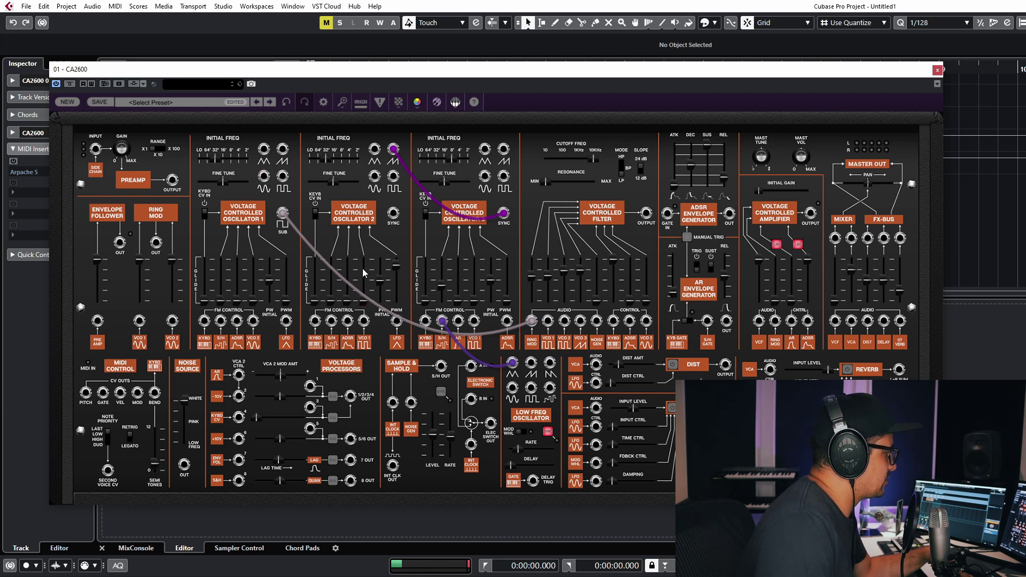
drag(264, 176, 363, 321)
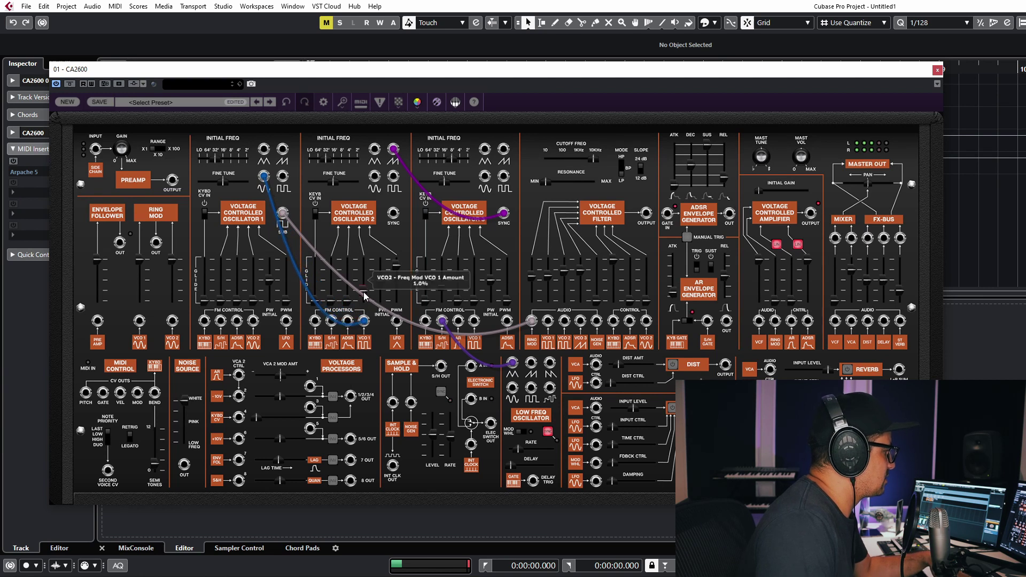
drag(550, 277, 544, 293)
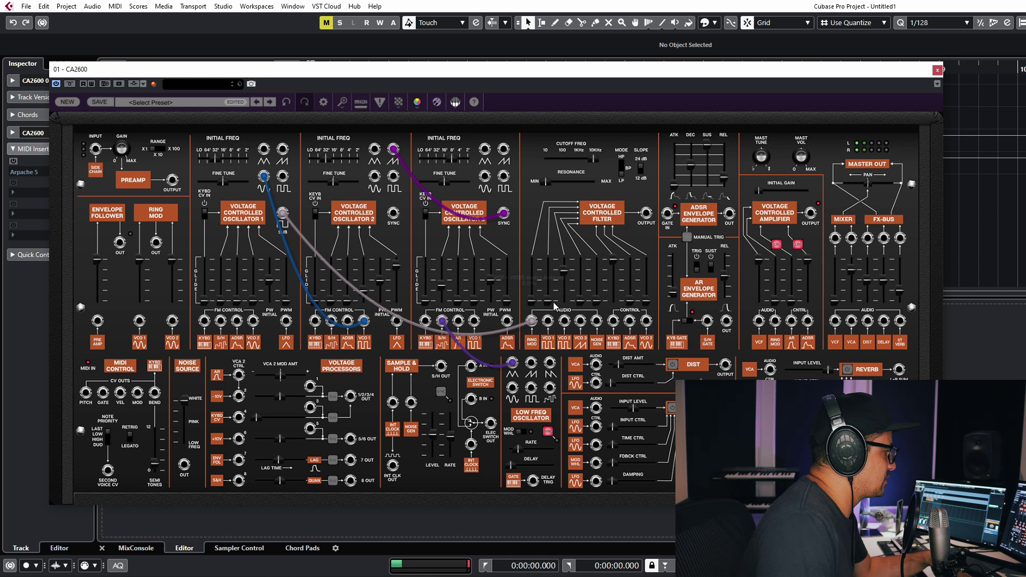
drag(365, 288, 364, 274)
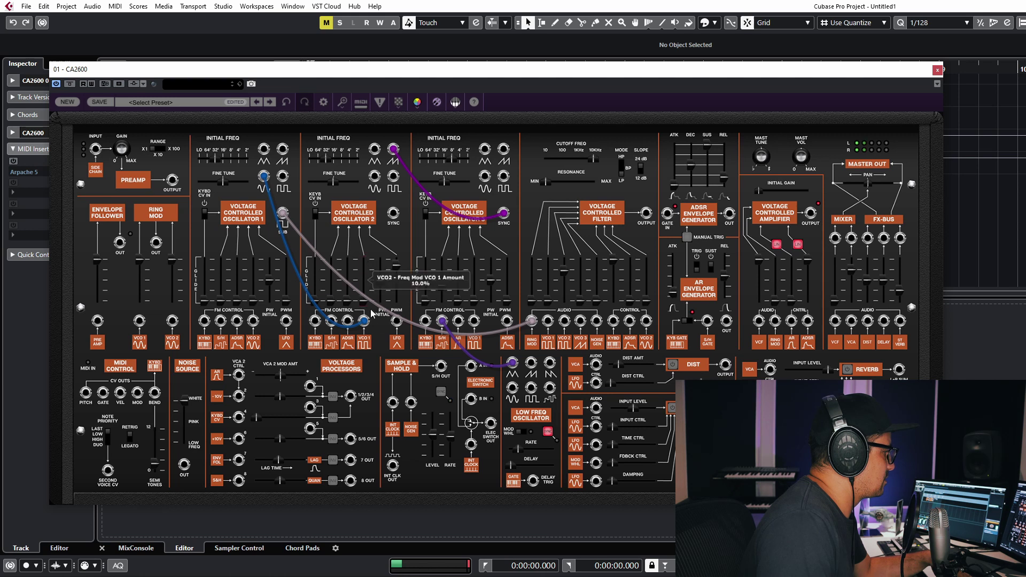
drag(363, 321, 389, 345)
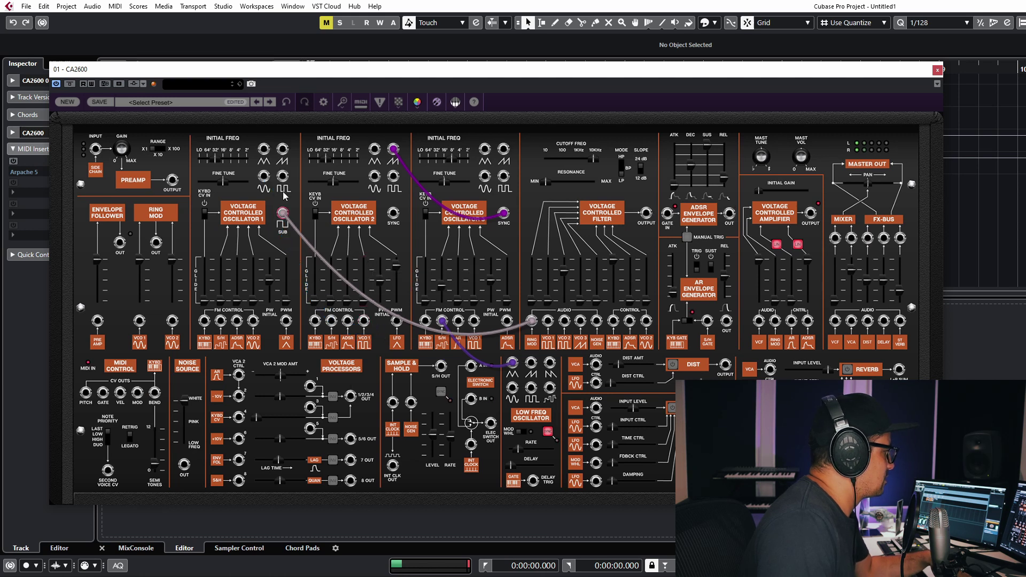
- Patch VCO 1 into VCO 3's FM input at 13.4% and remove the SYNC and S/H cables
drag(264, 176, 474, 320)
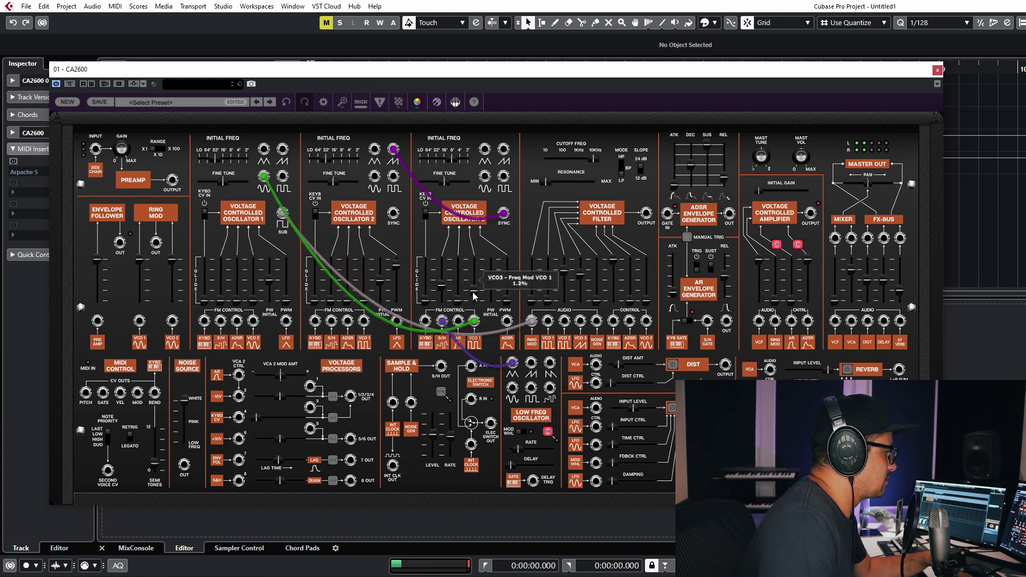
drag(474, 296, 474, 278)
mouse_move(504, 214)
mouse_down()
mouse_move(490, 243)
mouse_move(494, 224)
mouse_up()
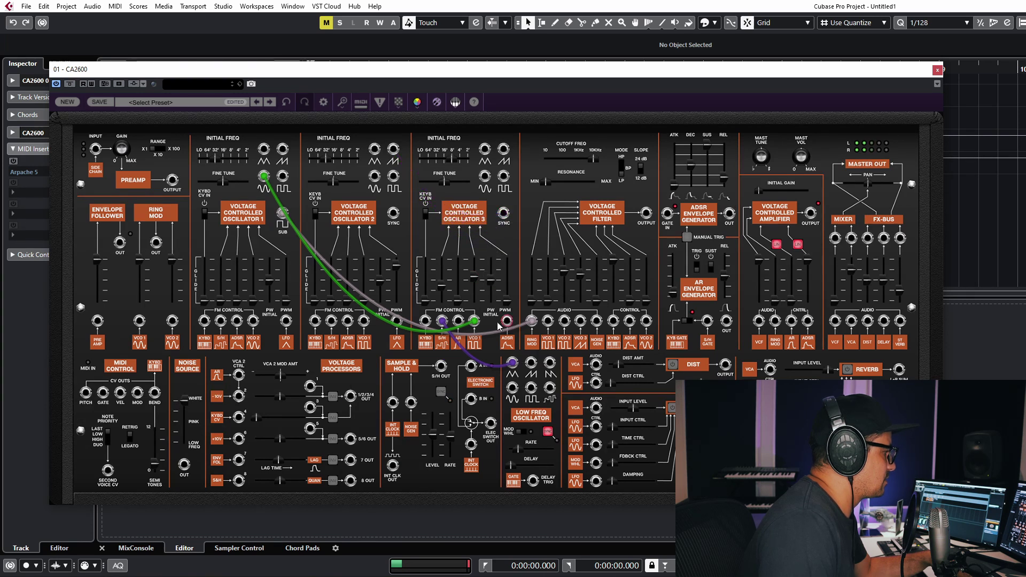
drag(441, 321, 479, 287)
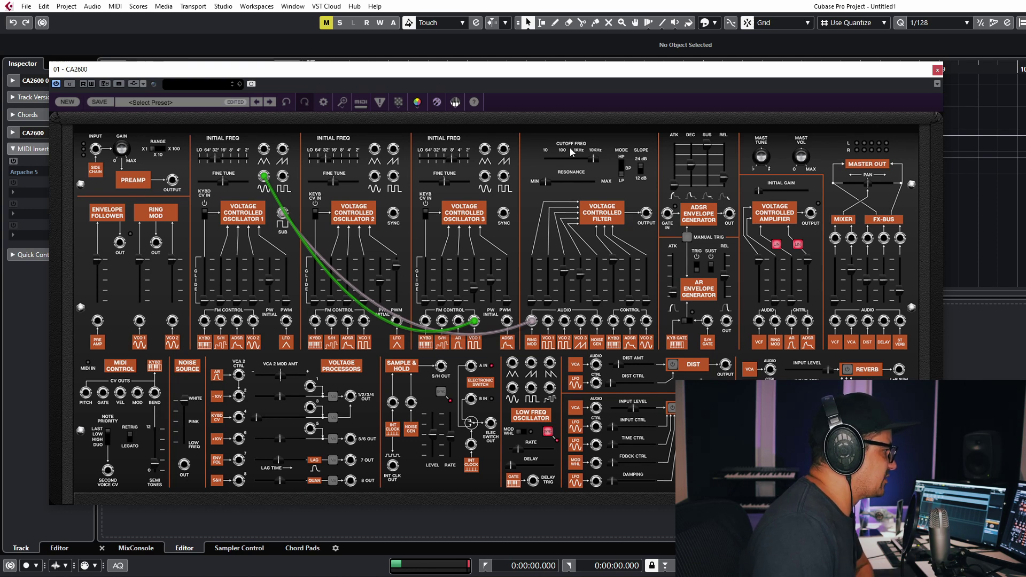
- Lower the VCF cutoff and cable MIDI Control's MOD output into the VCF CONTROL input
drag(593, 161, 570, 159)
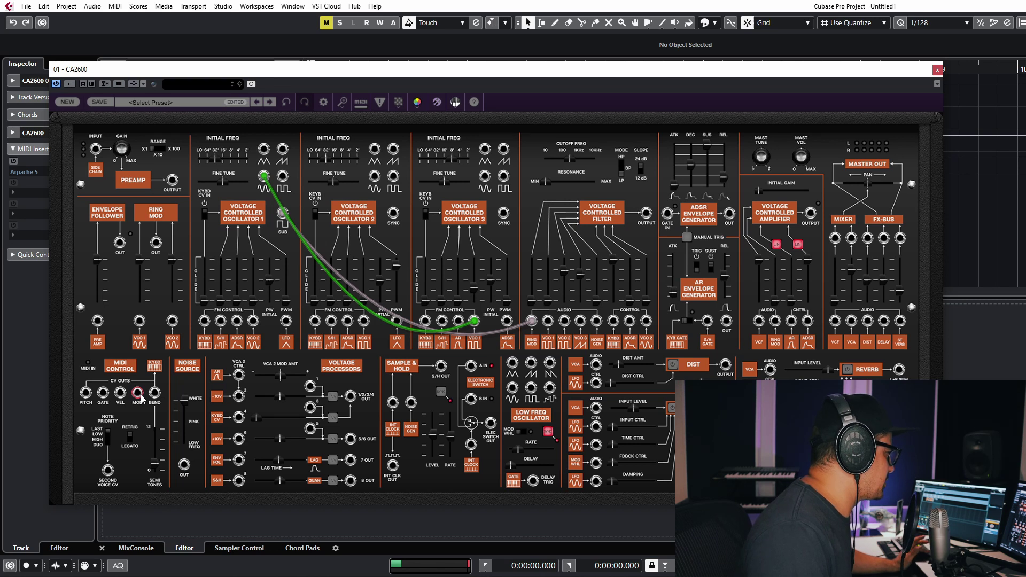
drag(138, 393, 613, 321)
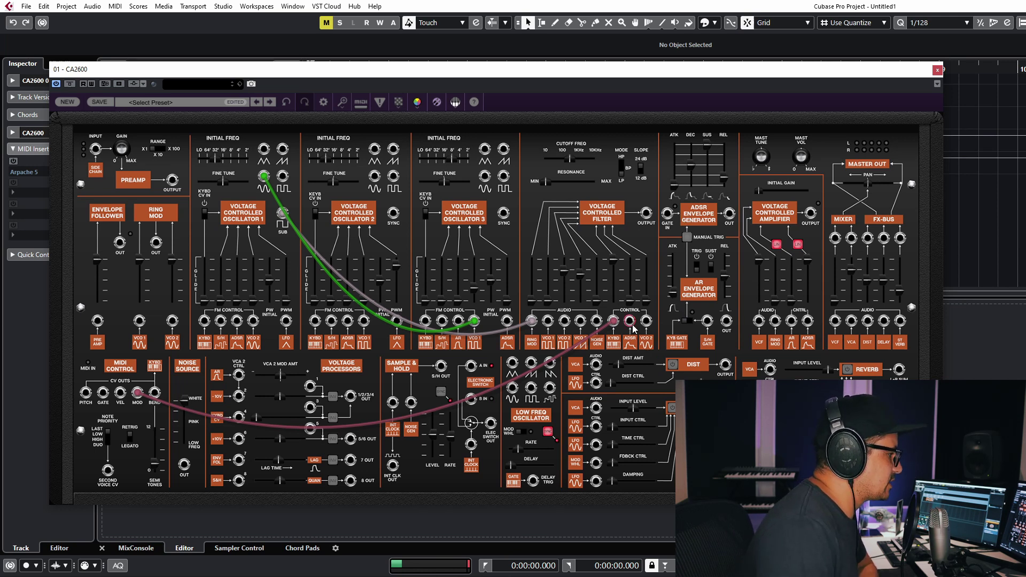
- Raise the VCF mod-wheel amount, set ADSR sustain to zero, and shorten the AR release
drag(629, 306, 631, 289)
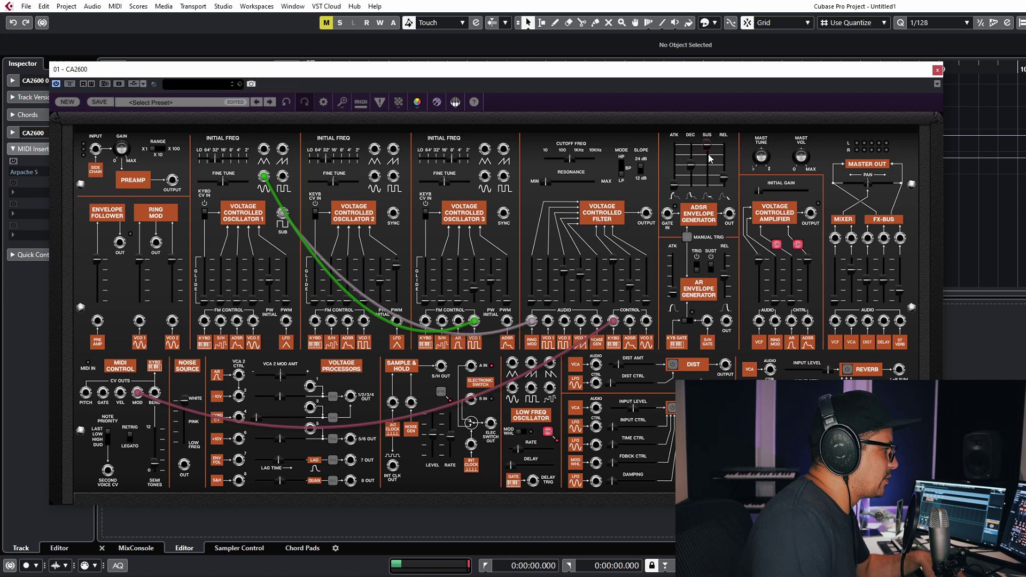
drag(707, 144, 693, 179)
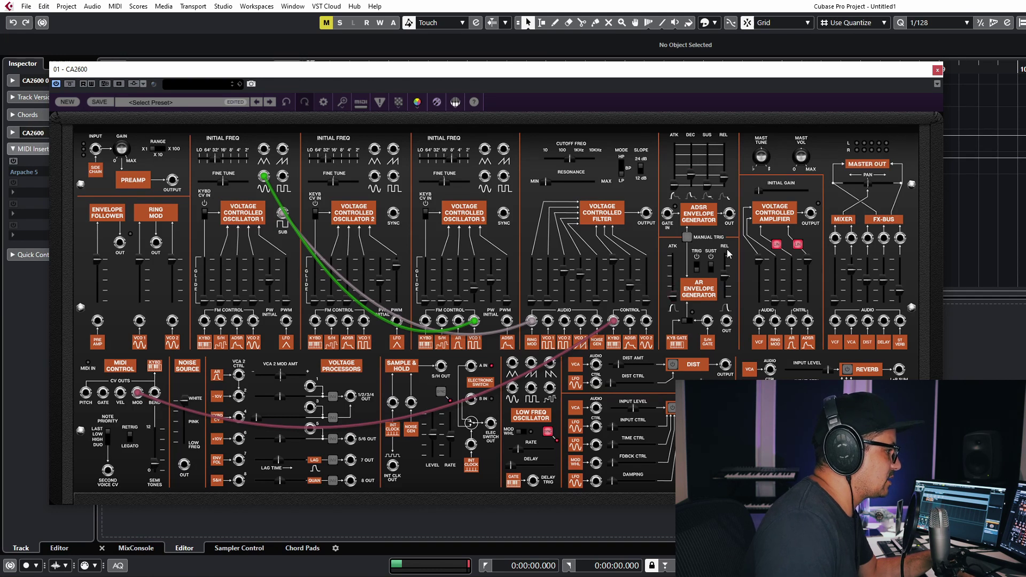
drag(726, 277, 726, 291)
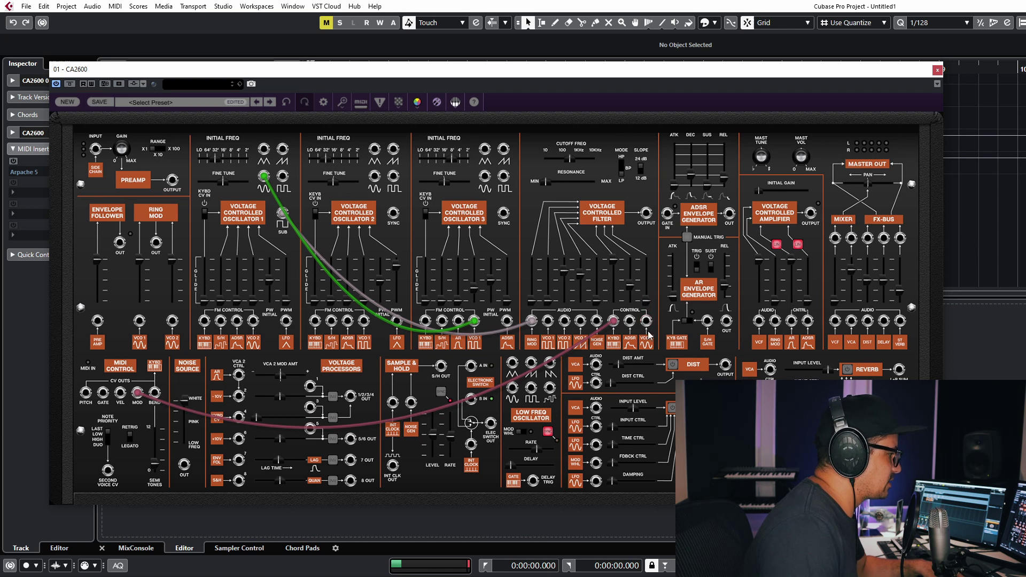
- After trying VCO1 and VCO3, cable VCO 2 into a VCF CONTROL jack and raise the VCF VCO 2 fader high
mouse_move(646, 305)
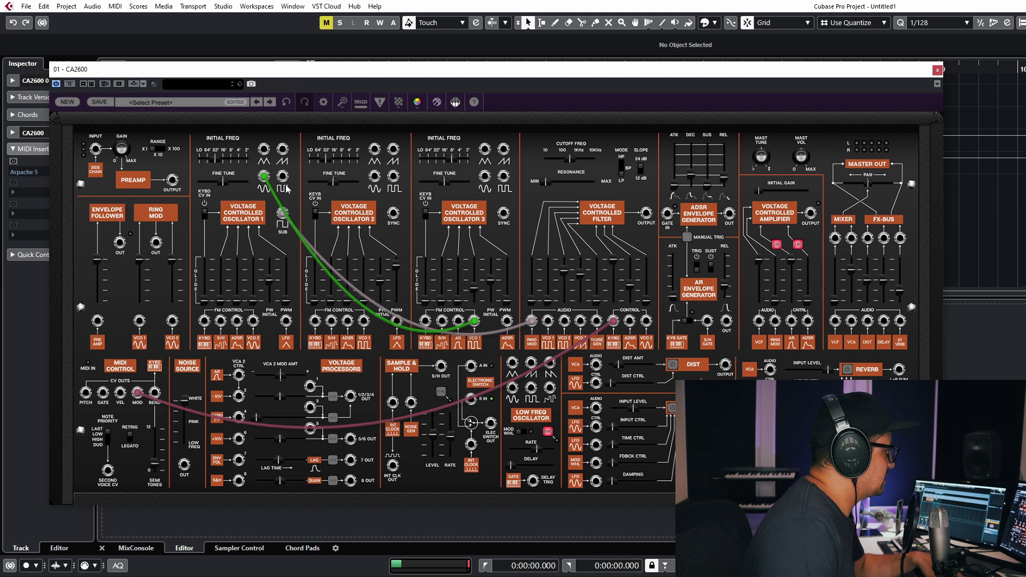
drag(264, 176, 649, 326)
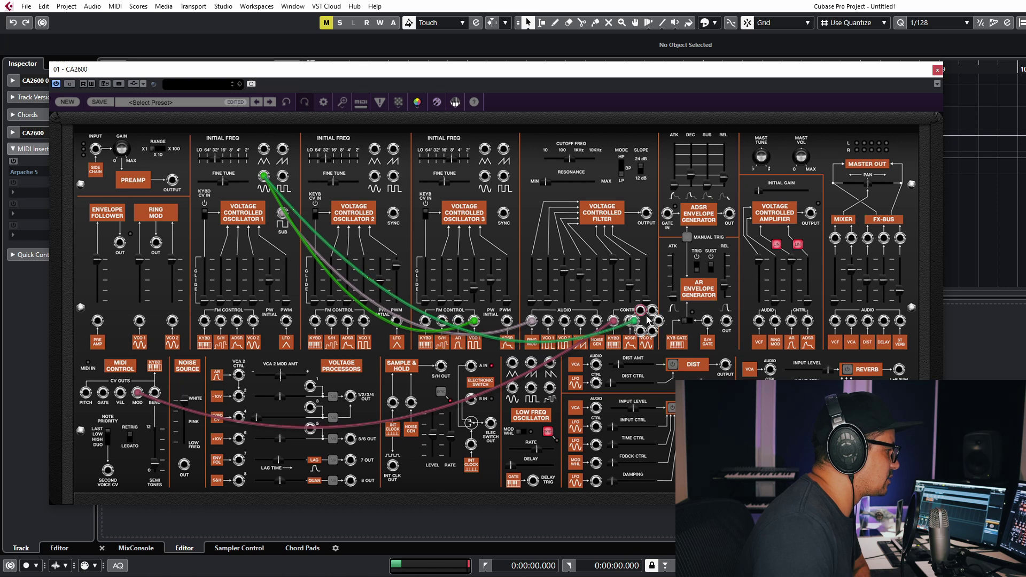
drag(646, 321, 486, 179)
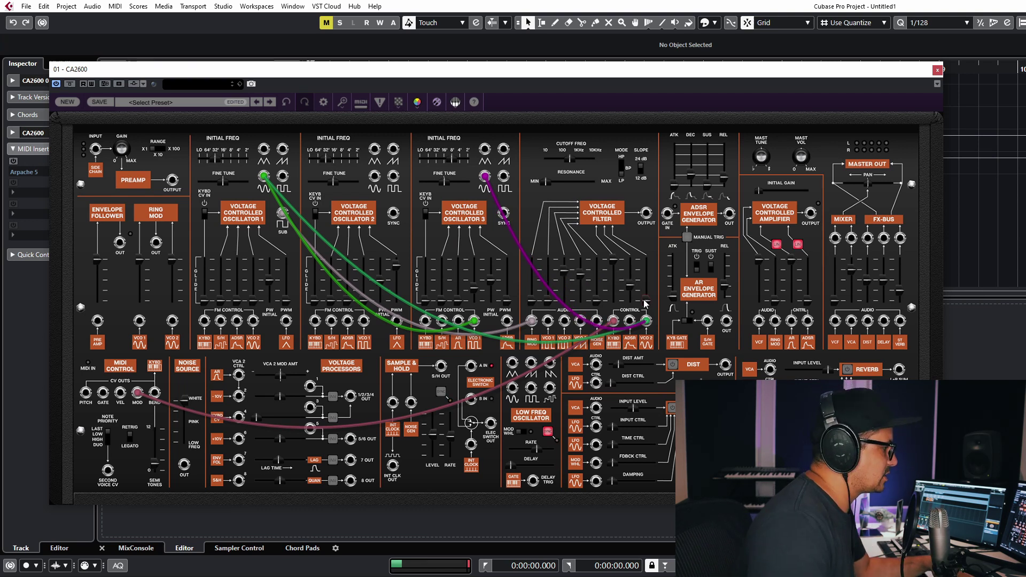
drag(647, 305, 651, 264)
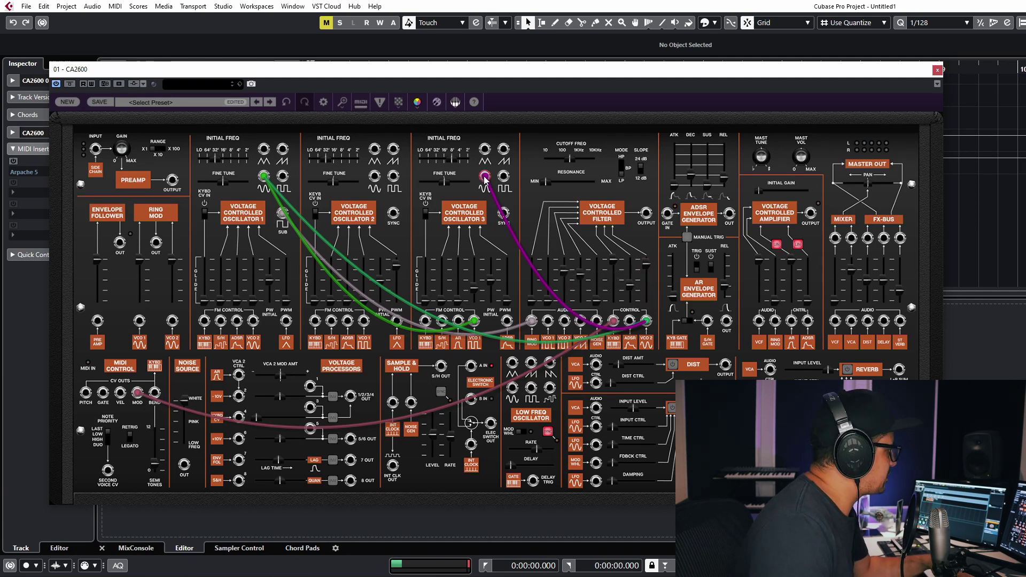
drag(485, 180, 375, 175)
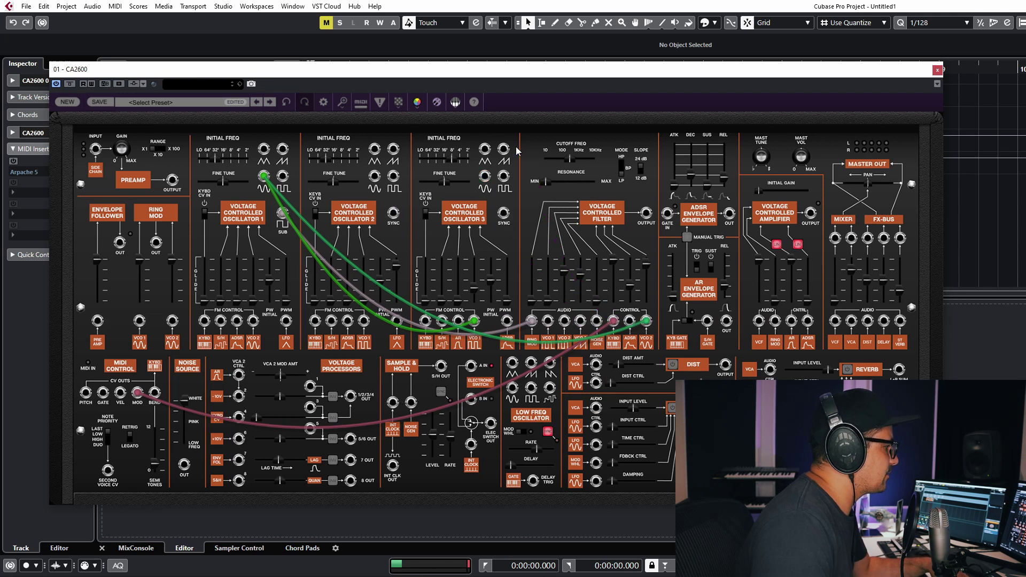
drag(646, 267, 647, 264)
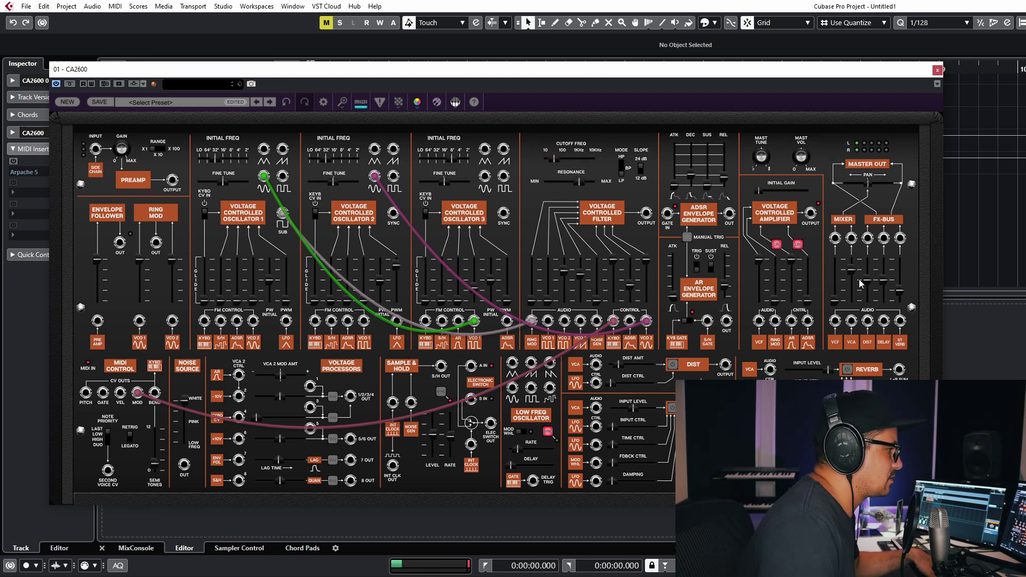
- Lower MAST VOL to about 100% and pull the VCO 2 cable from the VCF CONTROL jack
mouse_move(802, 156)
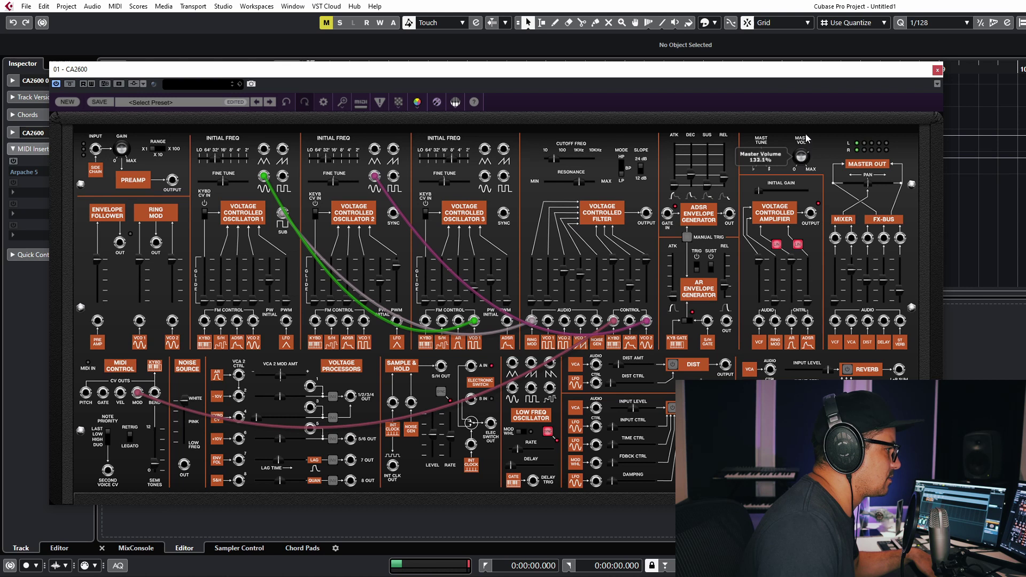
mouse_move(808, 127)
mouse_down()
mouse_move(810, 104)
mouse_move(807, 143)
mouse_up()
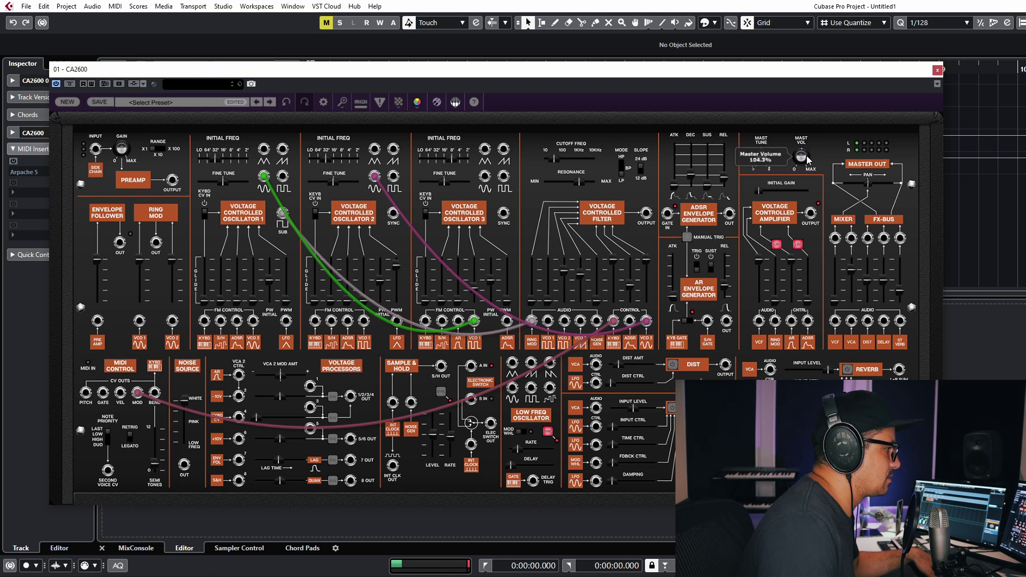
drag(647, 320, 662, 313)
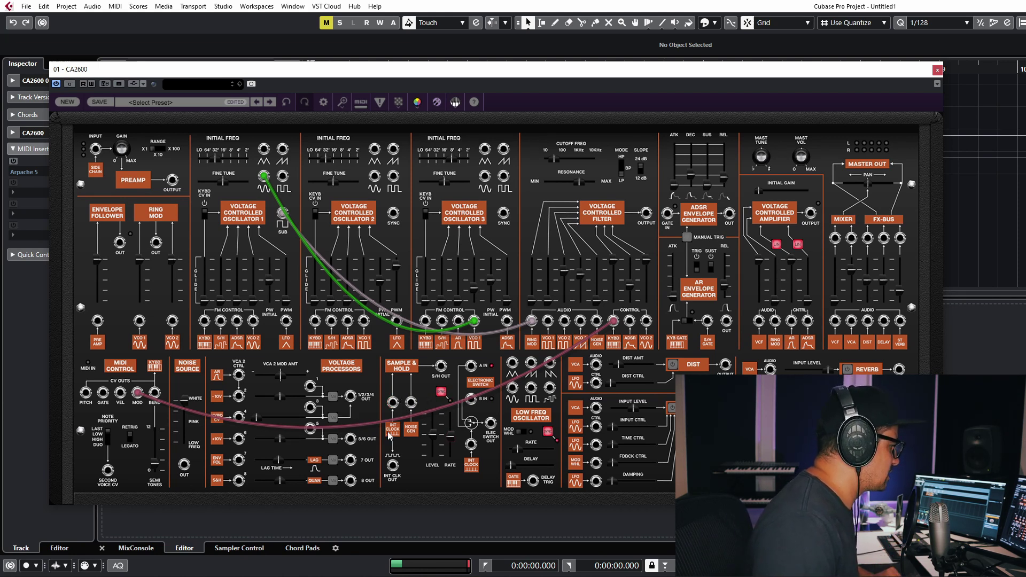
- Set the sample-and-hold rate to 1/8 Triplet and unplug the mod wheel cable from the filter
mouse_move(453, 440)
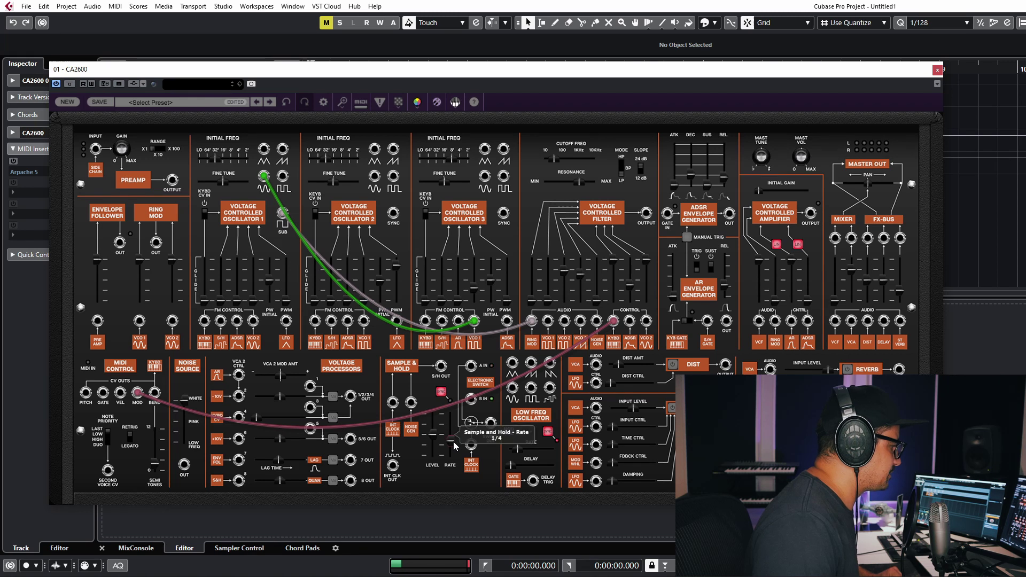
drag(453, 440, 454, 430)
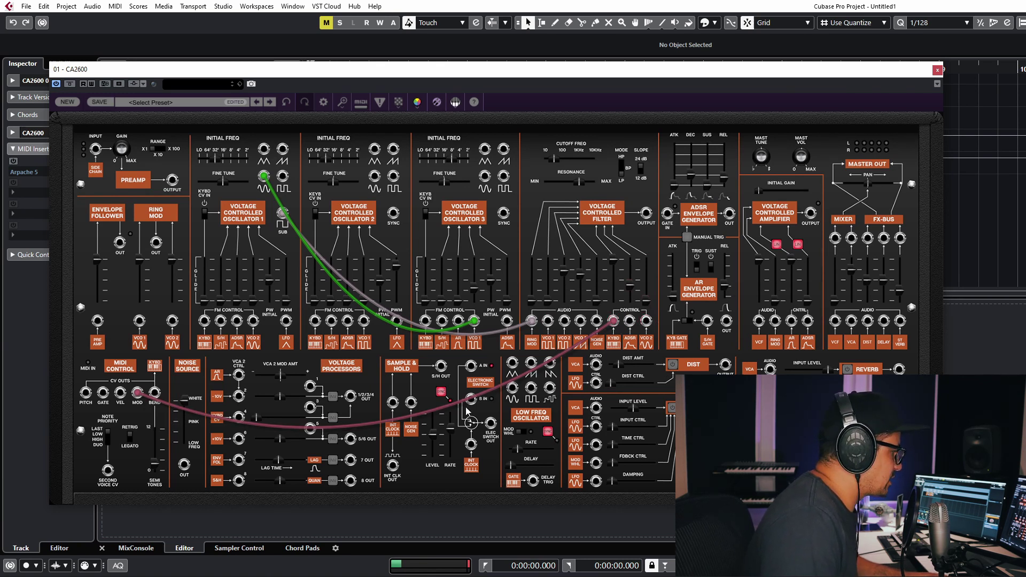
drag(613, 321, 446, 375)
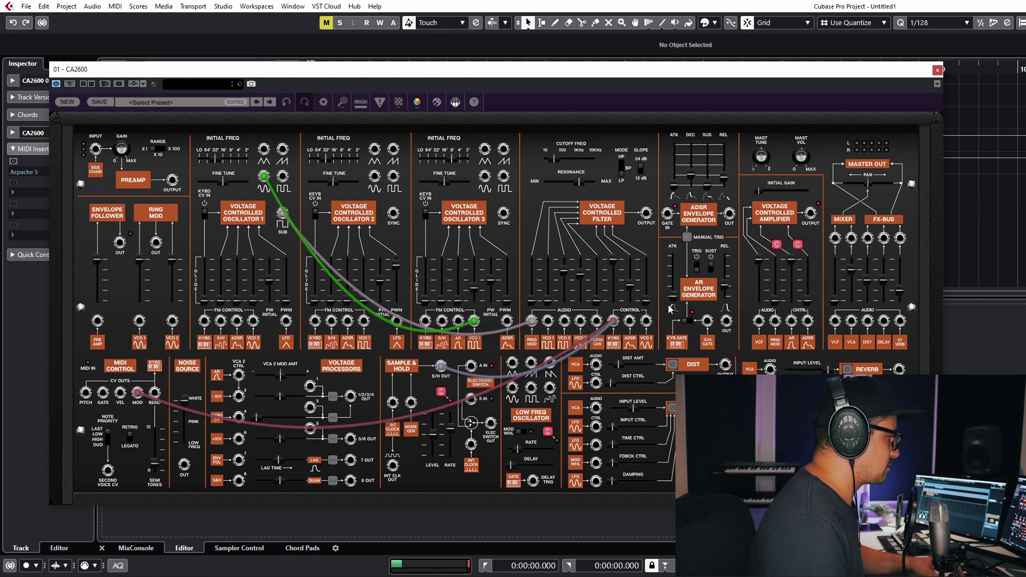
- Raise the cutoff, patch S/H OUT into the VCF control, and push resonance to maximum
drag(555, 159, 569, 163)
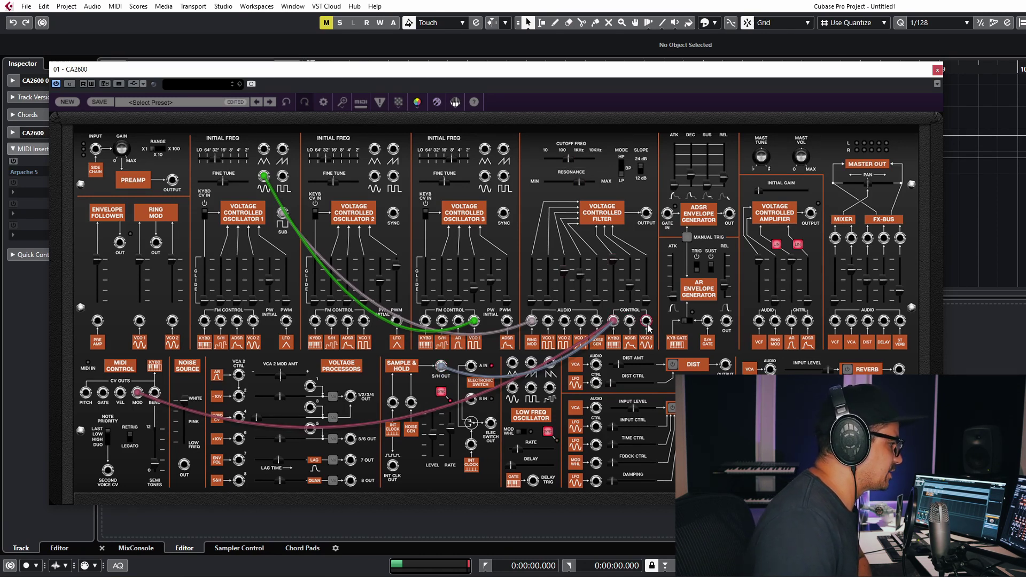
drag(440, 366, 646, 320)
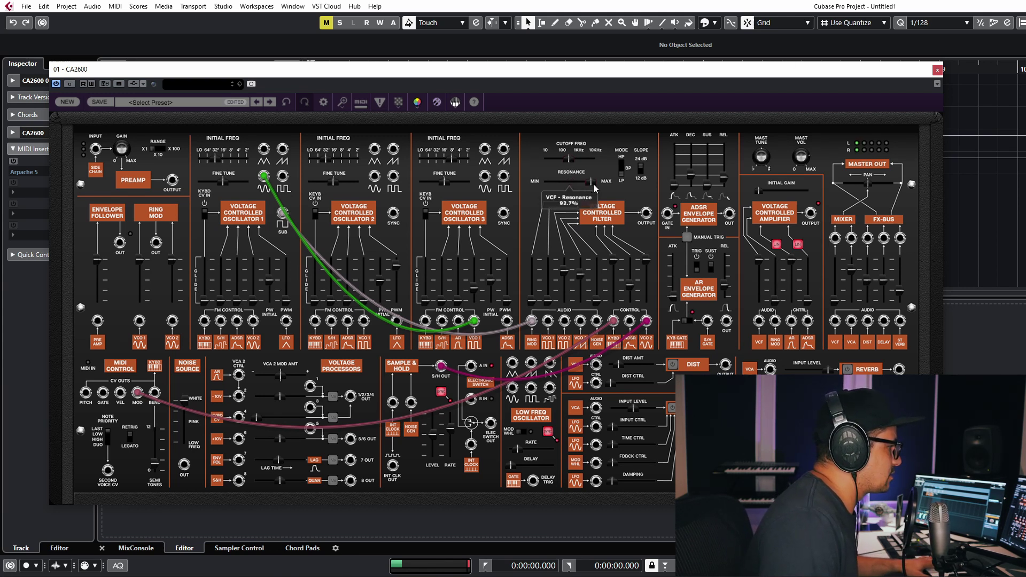
drag(590, 183, 597, 186)
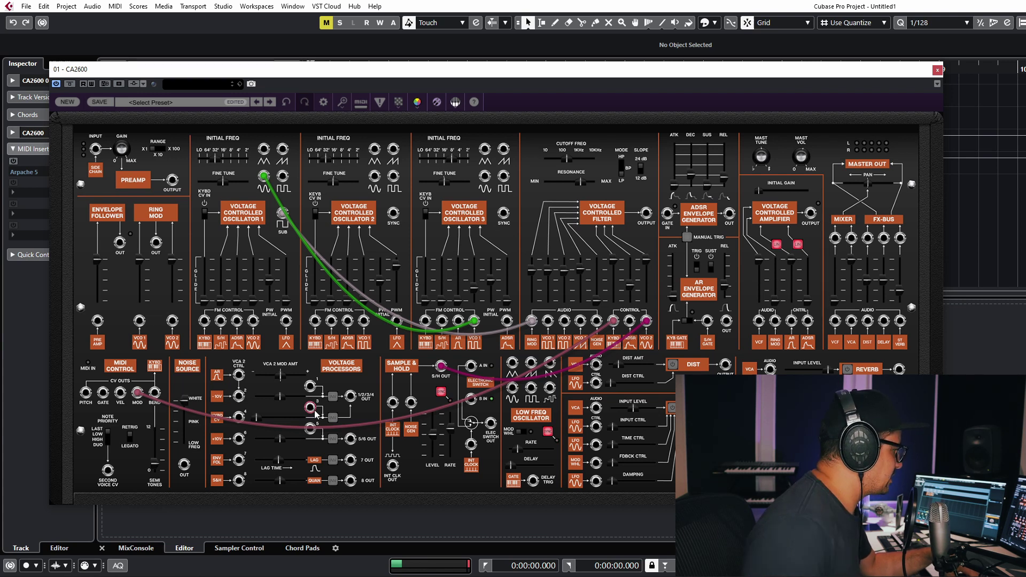
- Route S/H OUT through the LAG processor and adjust LAG TIME, then cable S/H OUT directly to VCF control
drag(441, 366, 646, 320)
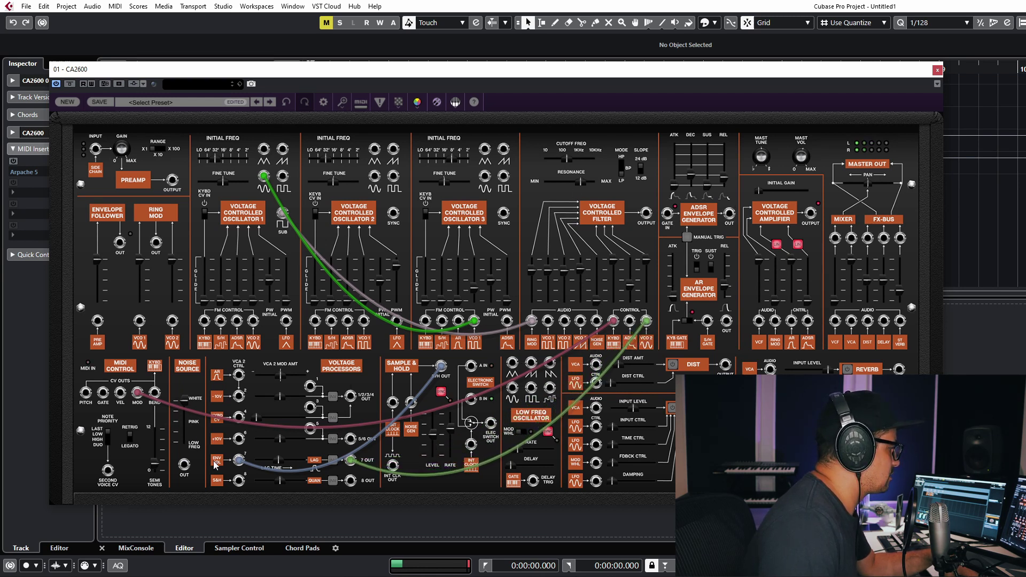
drag(272, 465, 275, 466)
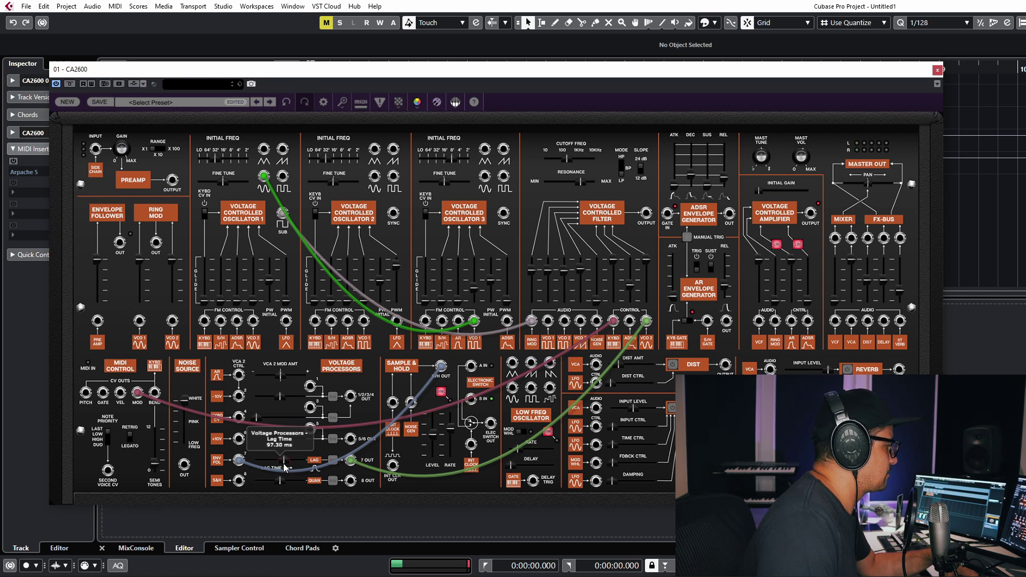
drag(284, 468, 271, 466)
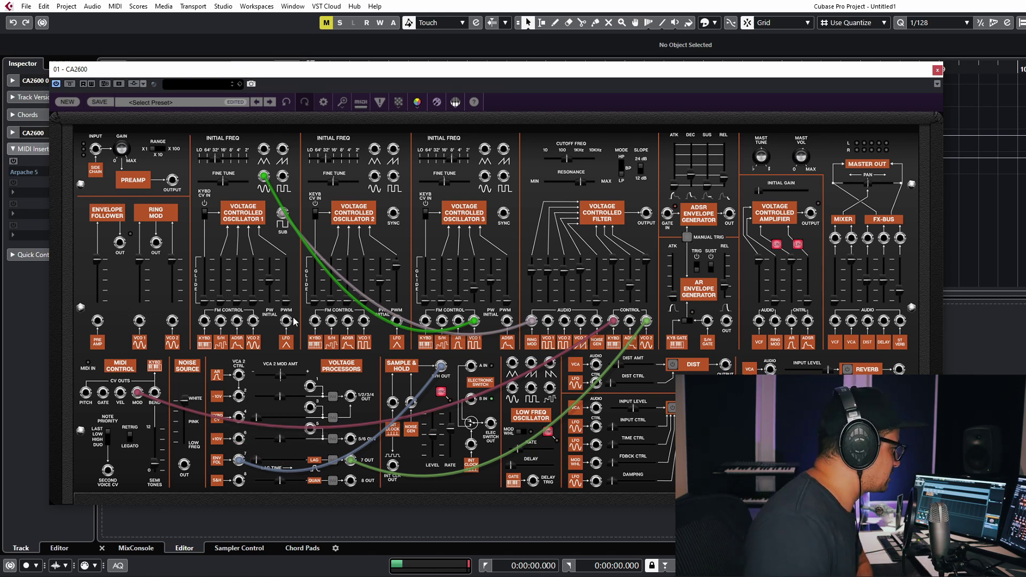
drag(239, 460, 646, 320)
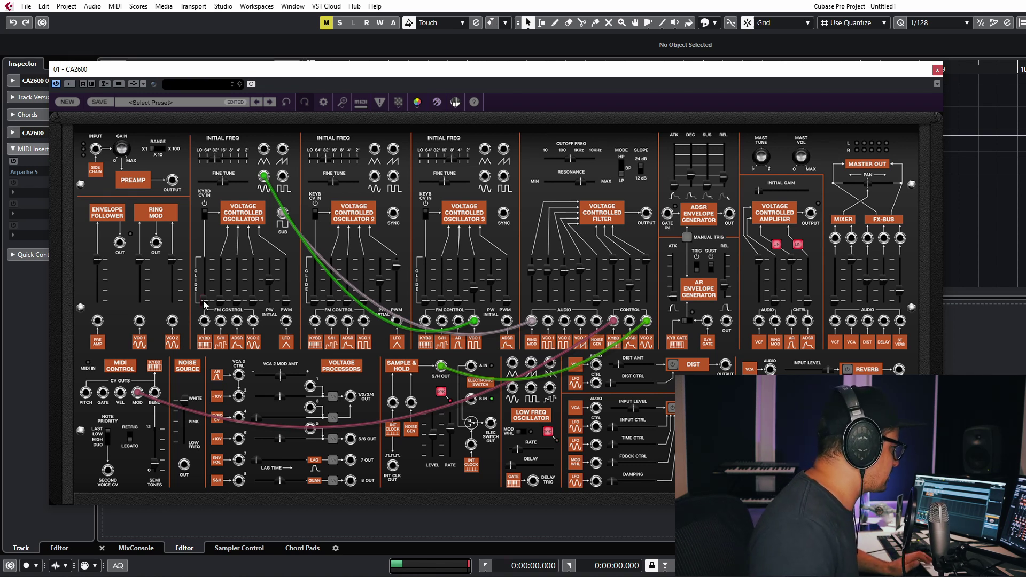
- Raise glide on VCO1 and VCO2, set VCO3 glide to about 50%, and cable VCO2's saw to VCO3 SYNC
drag(203, 304, 206, 297)
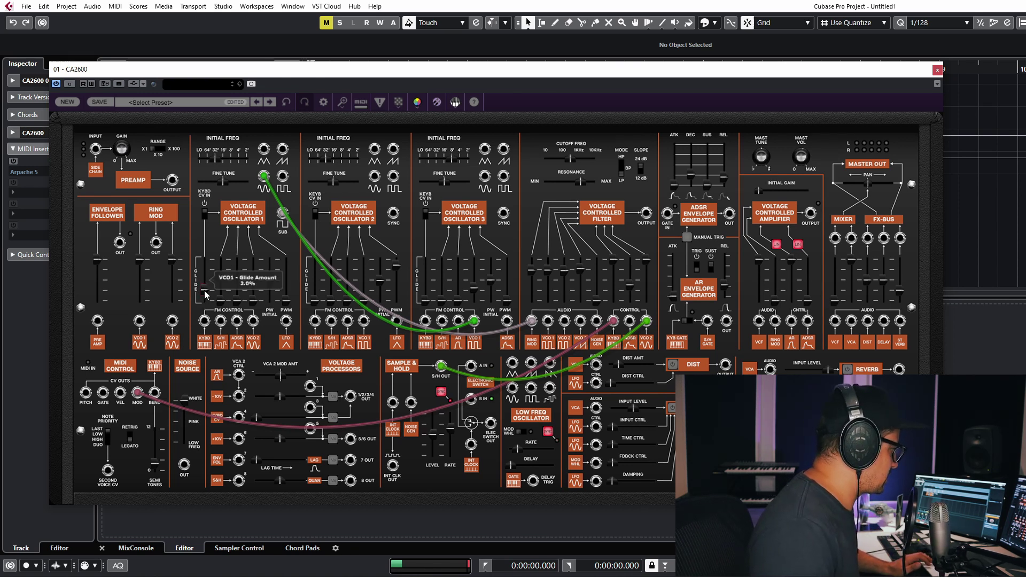
drag(204, 292, 209, 296)
drag(316, 300, 316, 280)
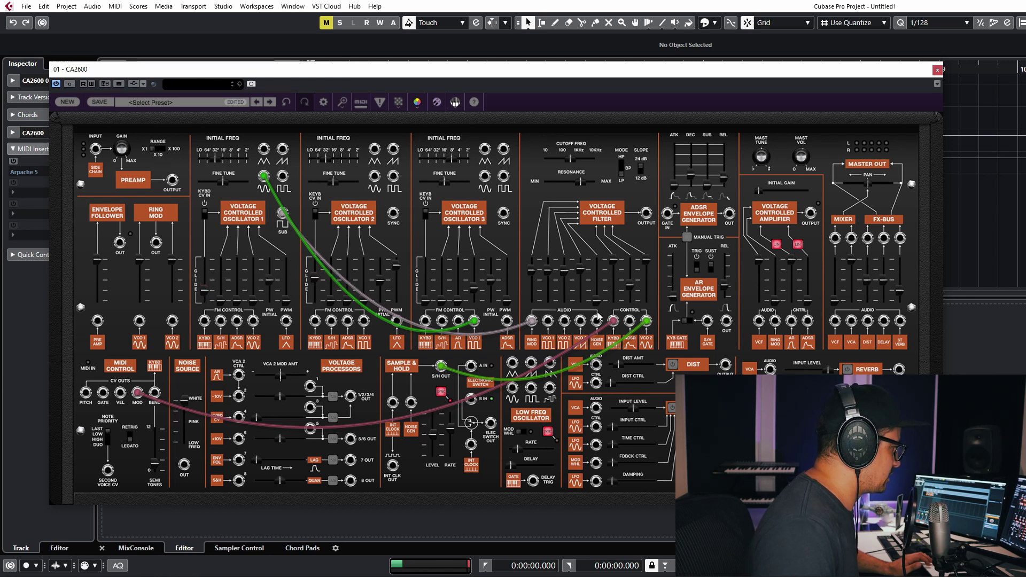
drag(427, 299, 426, 274)
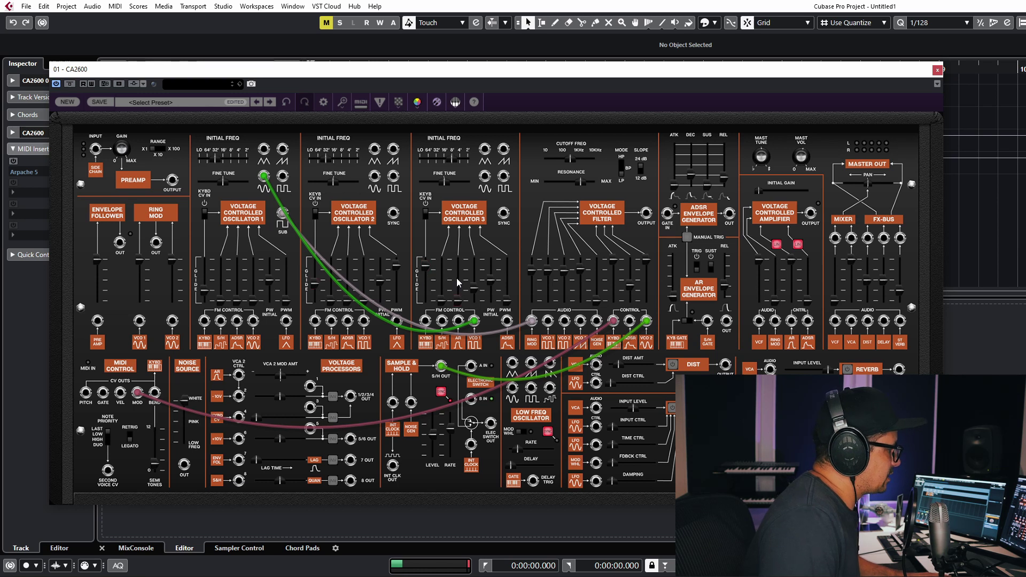
mouse_move(428, 271)
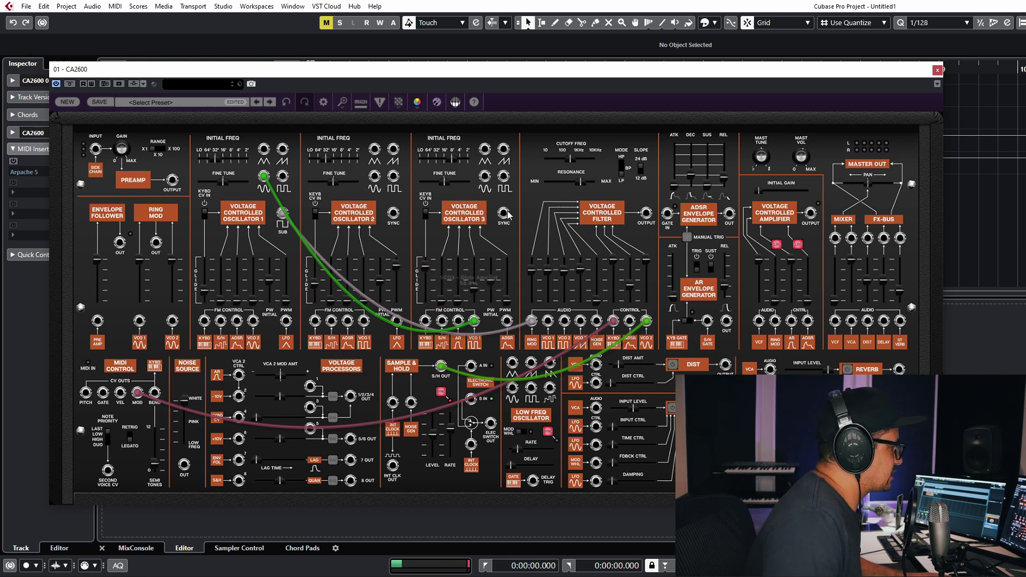
drag(393, 152, 504, 214)
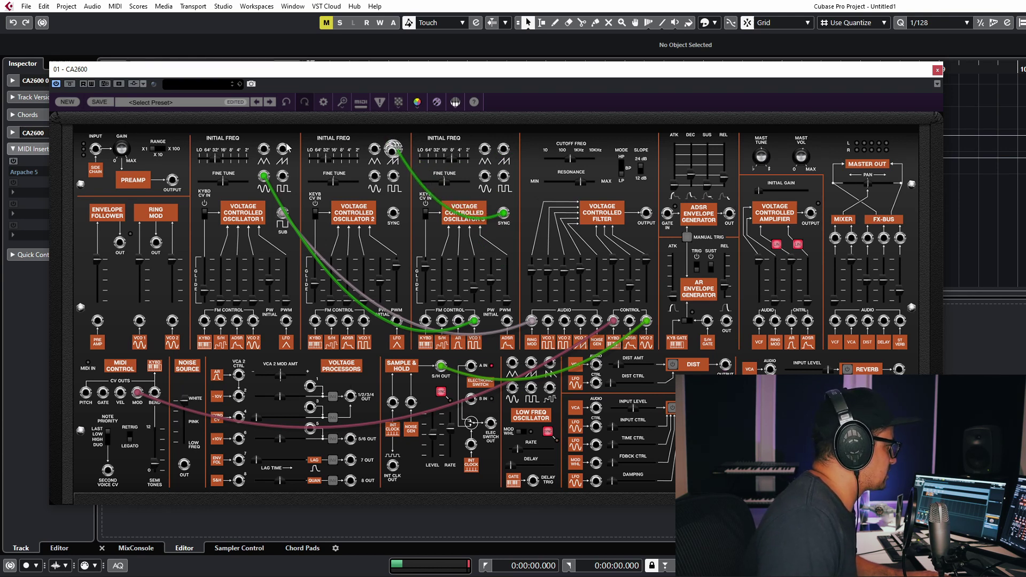
- Cable VCO1's saw output to VCO3 SYNC and remove the VCO2 sync cable
drag(282, 149, 509, 216)
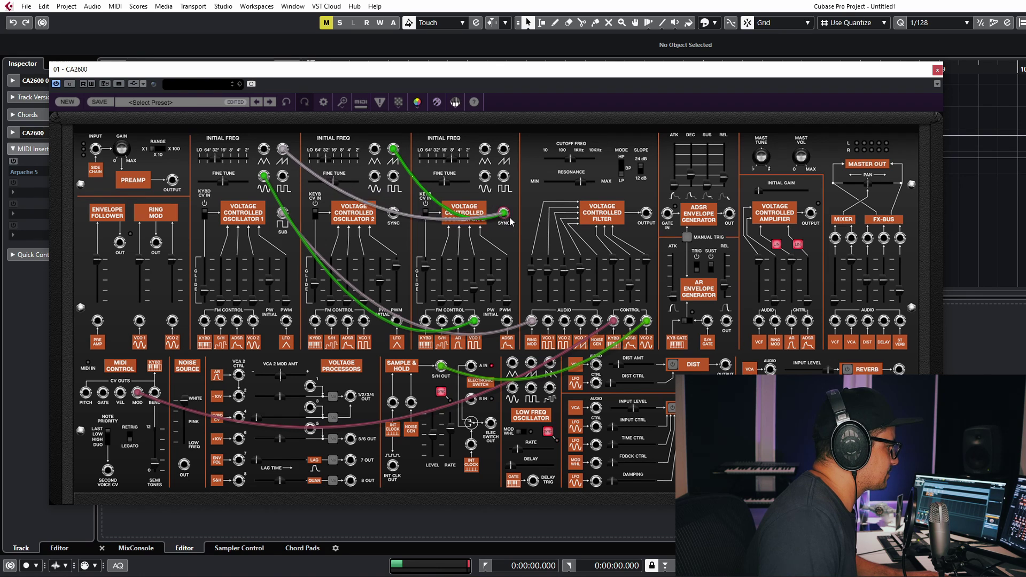
drag(393, 149, 450, 190)
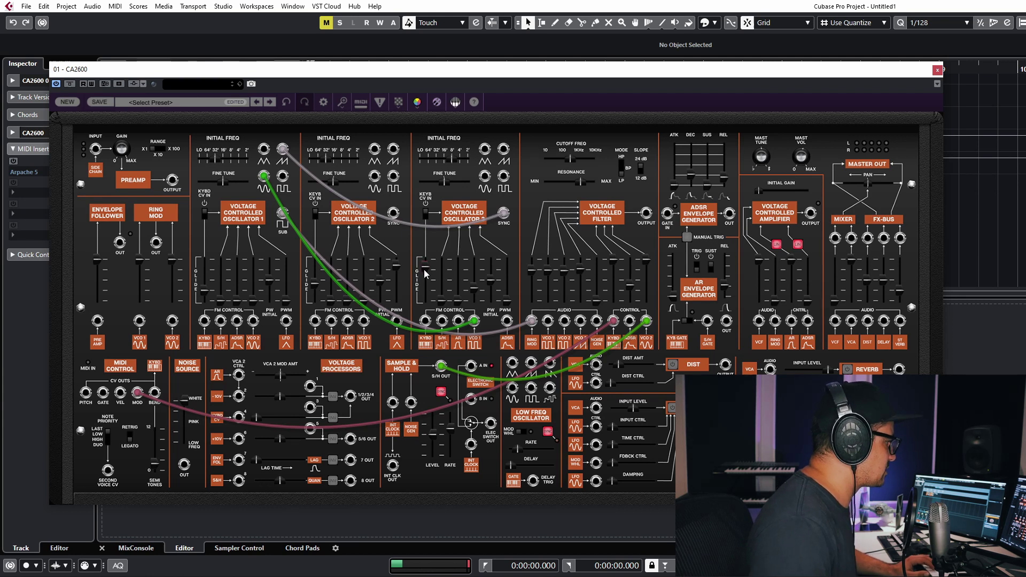
mouse_move(429, 272)
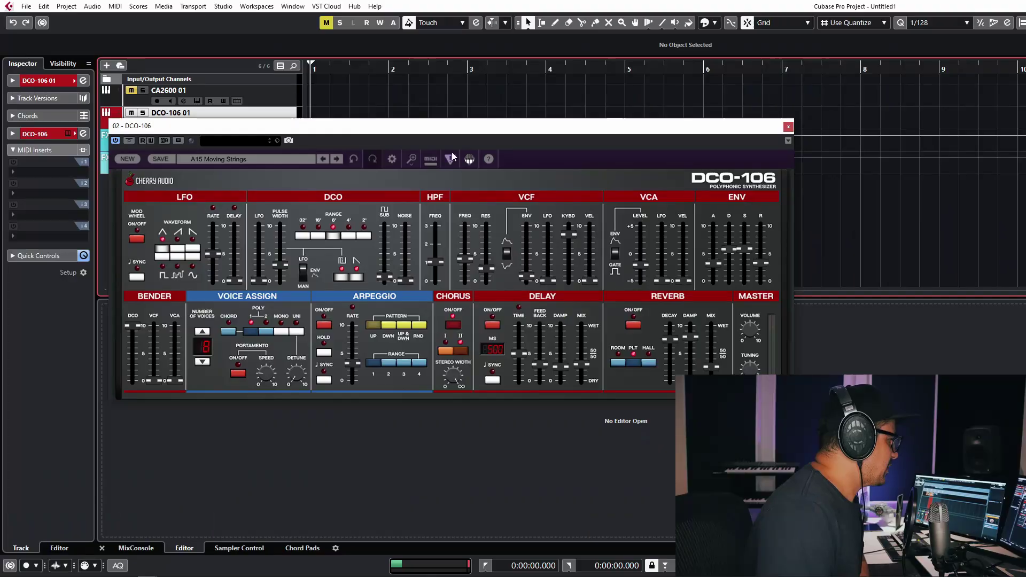
- Raise the DCO-106 VCF FREQ slider while playing the A15 Moving Strings preset
mouse_move(553, 248)
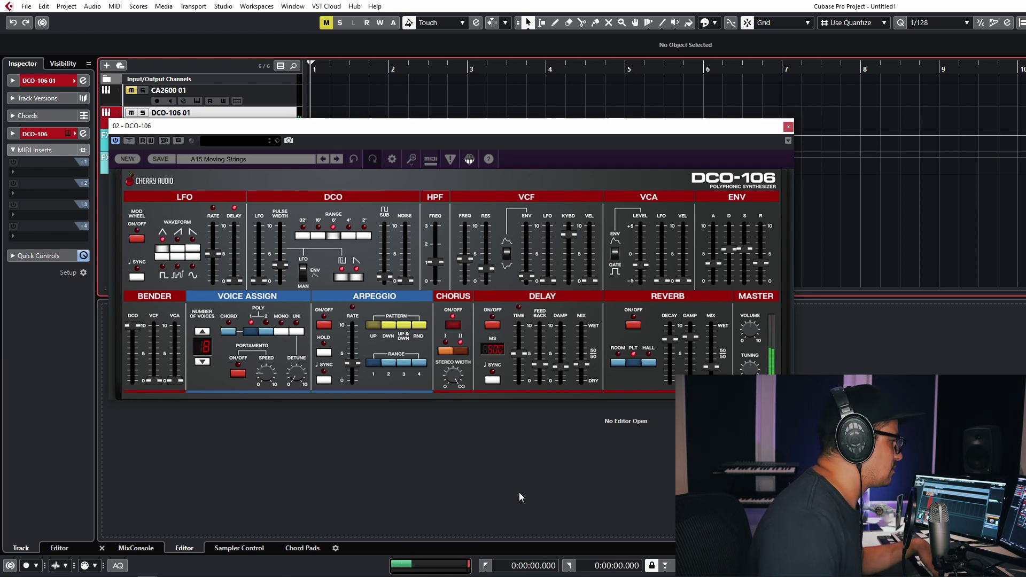
mouse_move(465, 260)
mouse_down()
mouse_move(465, 236)
mouse_move(464, 248)
mouse_up()
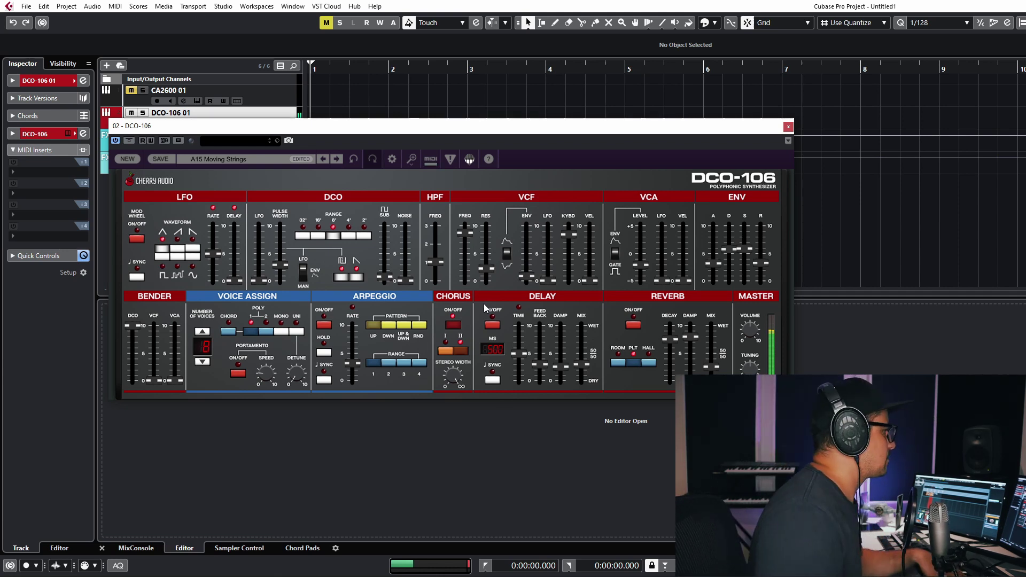
- Reset MIDI, then load the Action Arp 1 preset from the DCO-106 preset browser
click(115, 6)
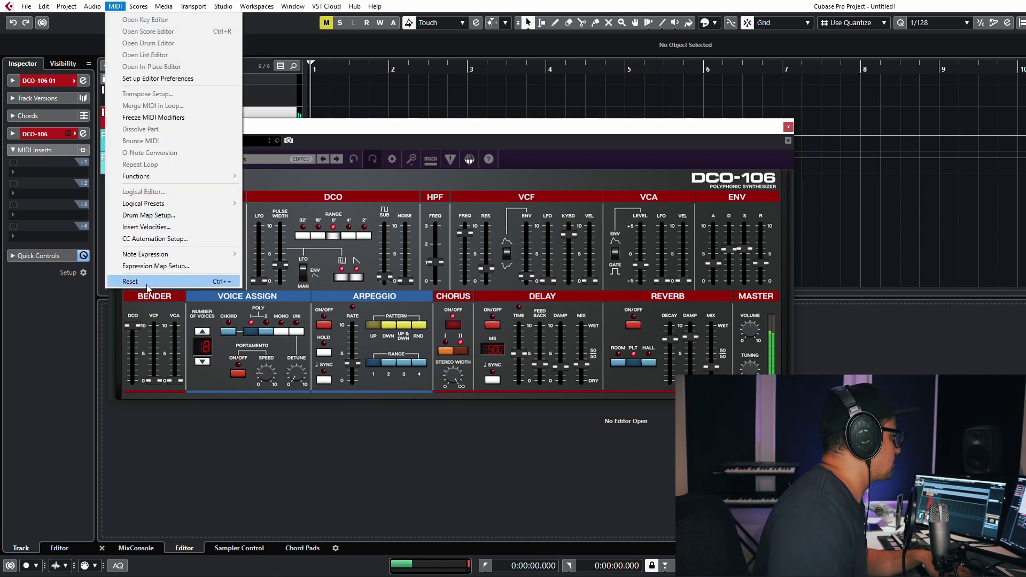
click(128, 279)
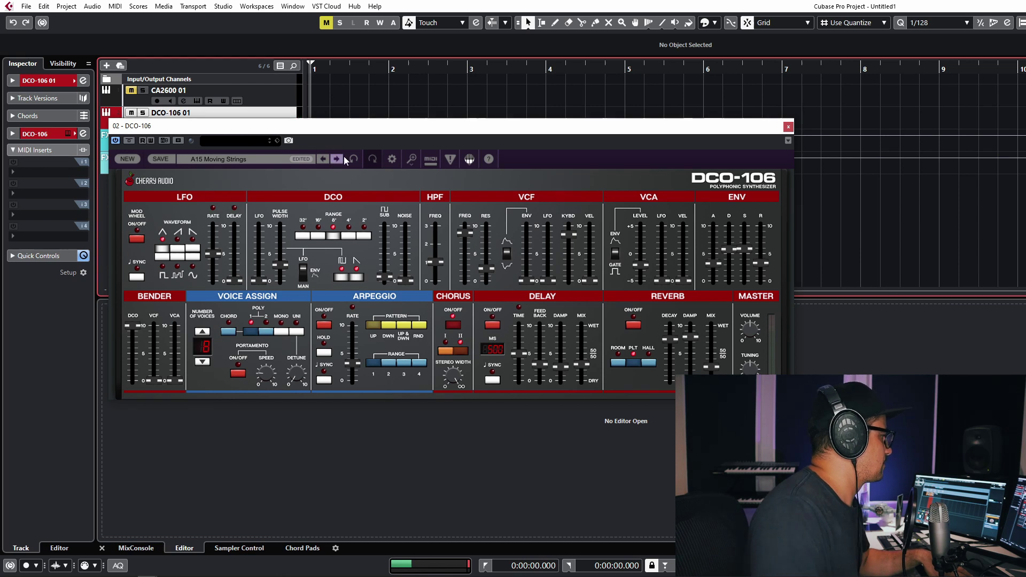
scroll(239, 161, down, 2)
click(235, 159)
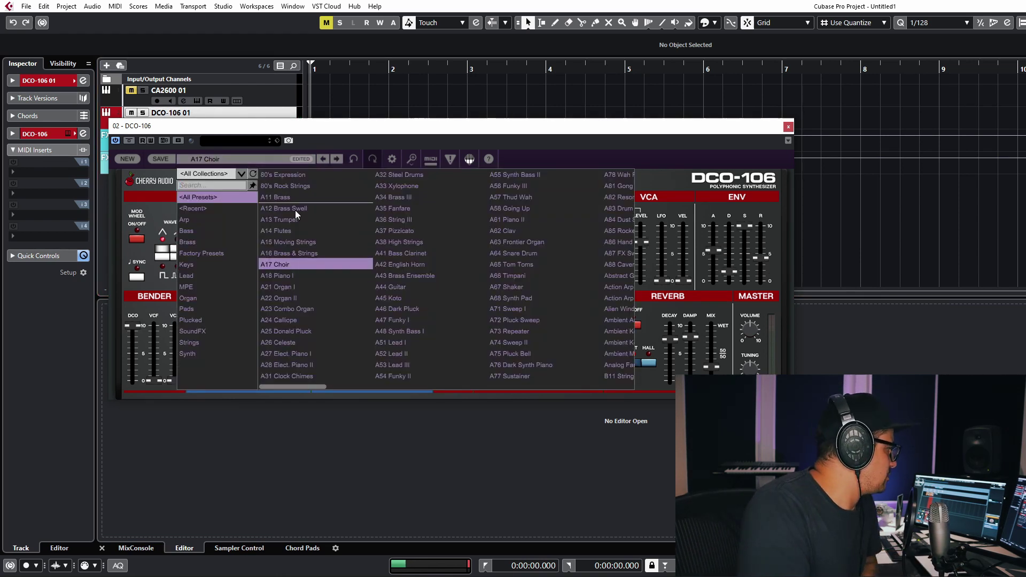
double_click(618, 288)
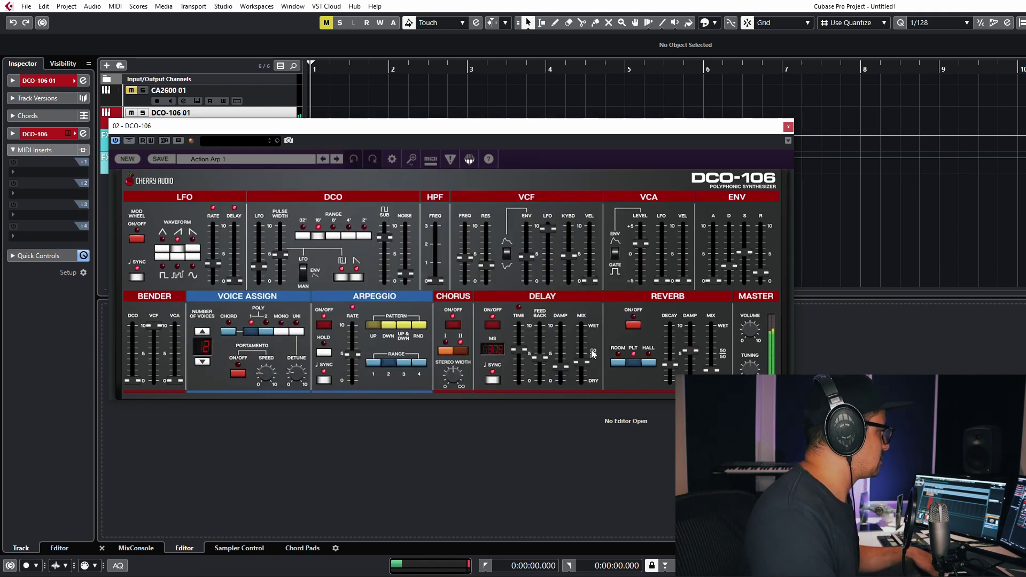